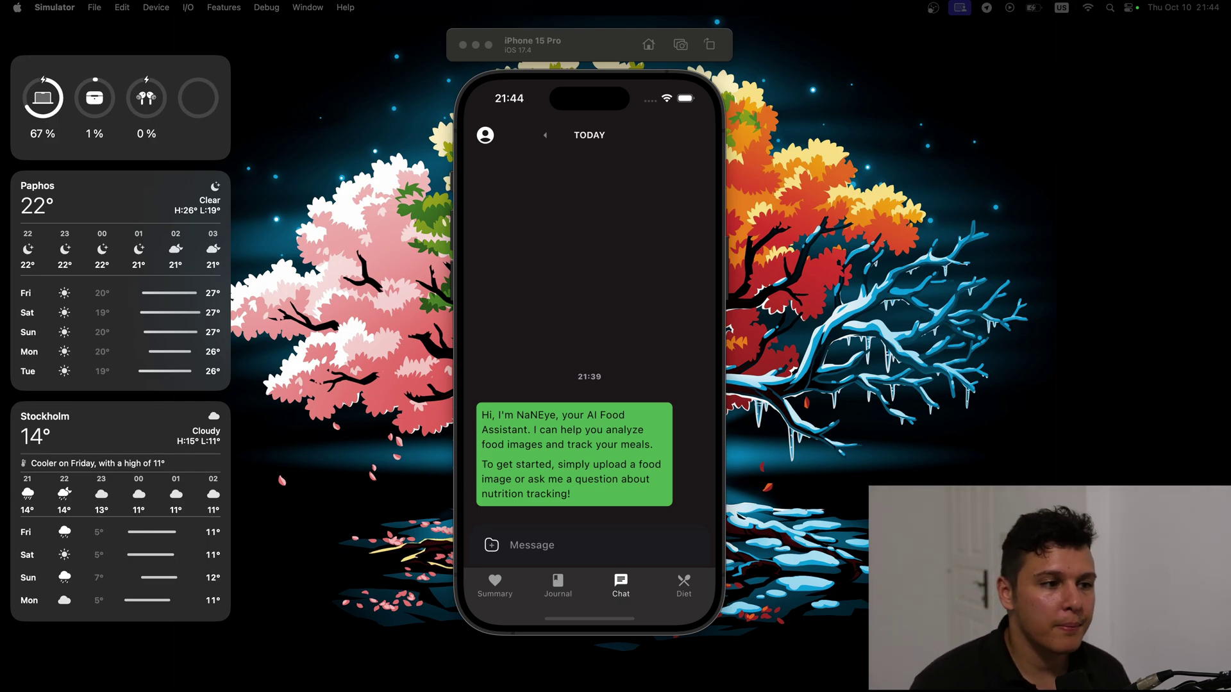
Send the food assistant the chat message "I ate 200g of cottage cheese and 80g of tuna"
click(653, 291)
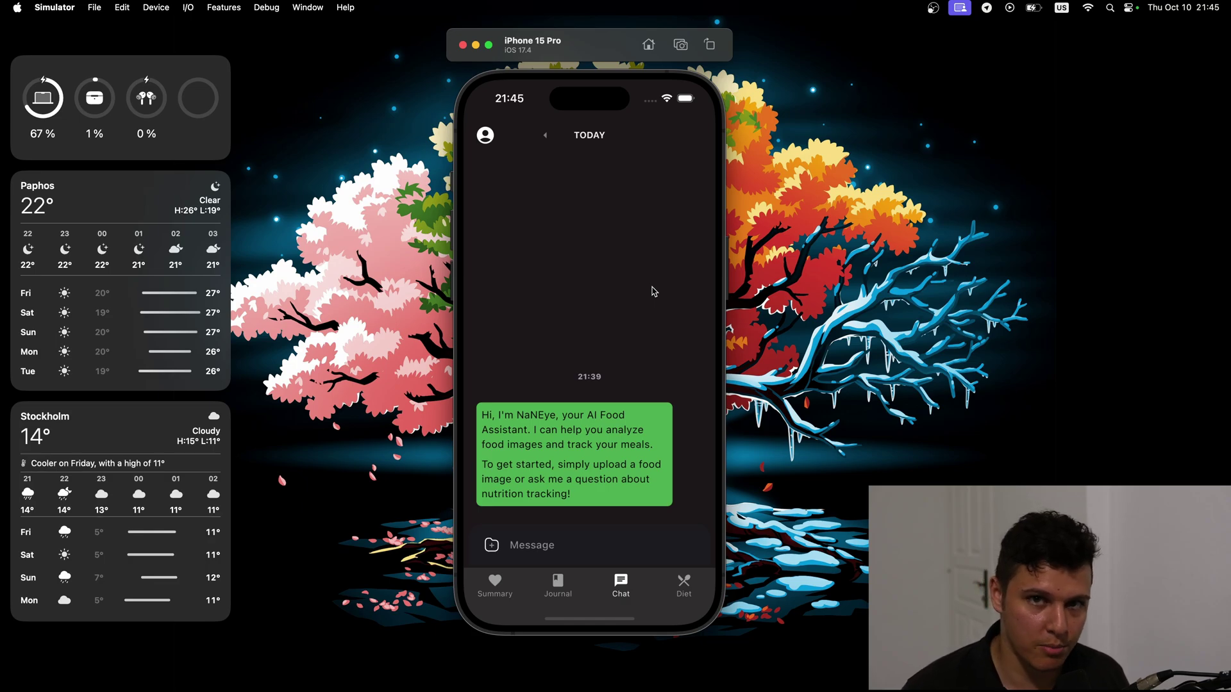
click(564, 547)
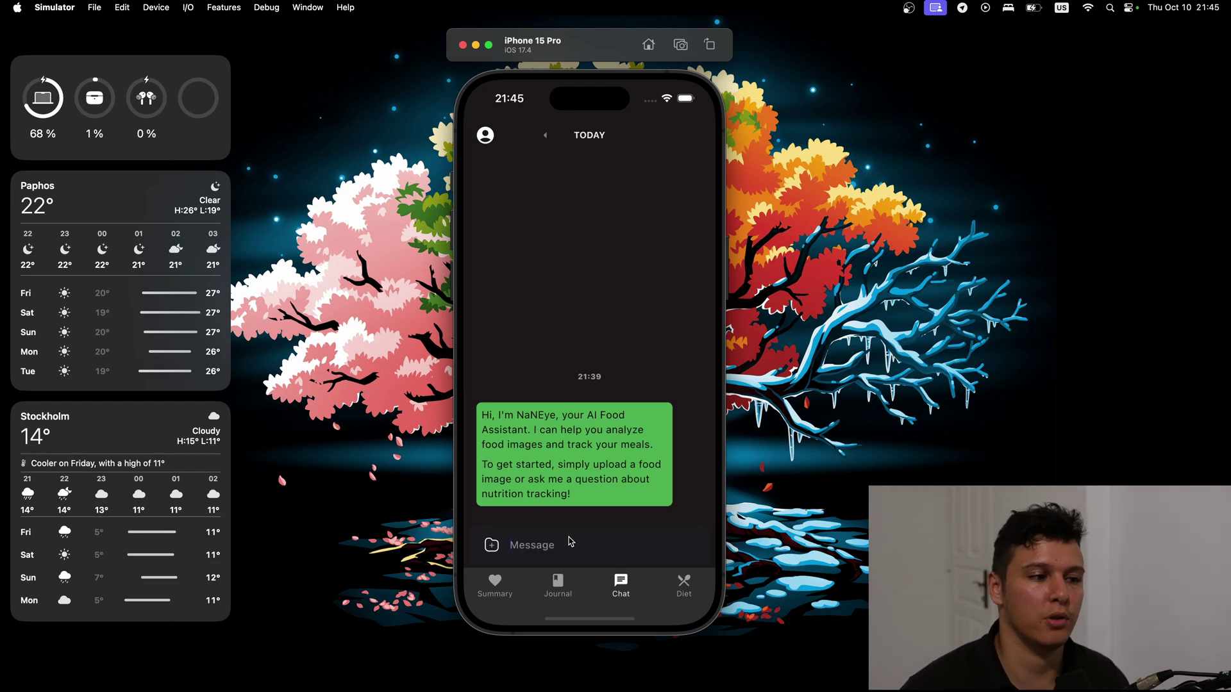
text(I)
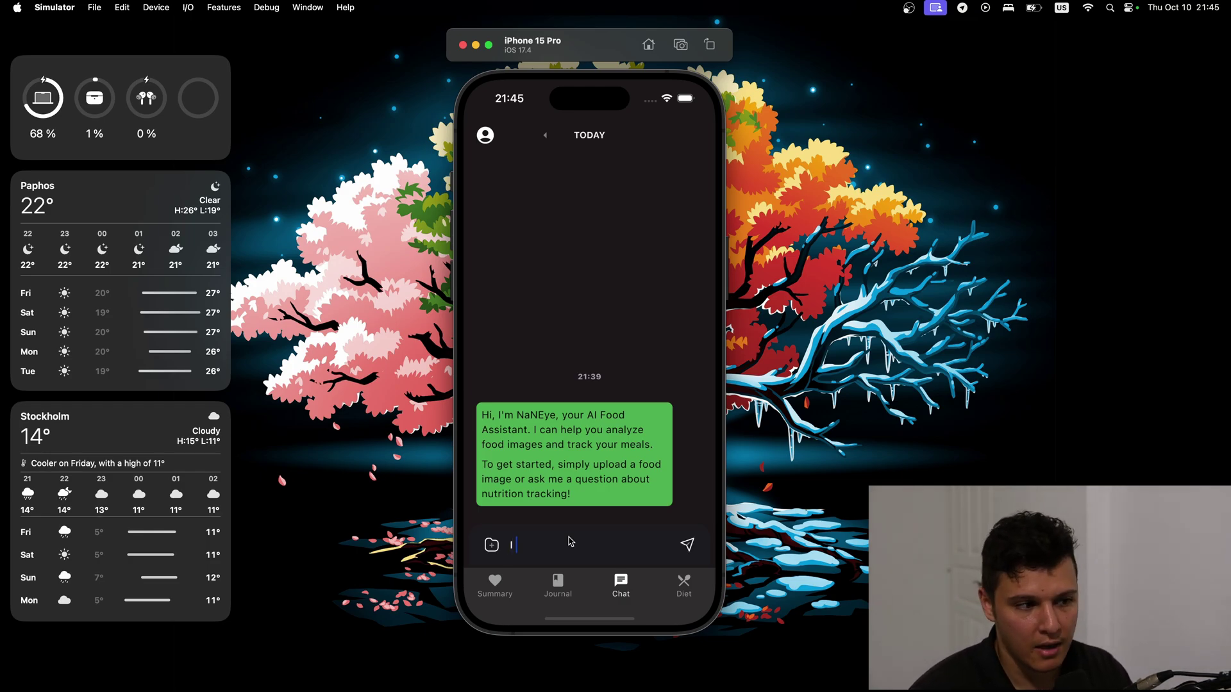
text( ate 200g of)
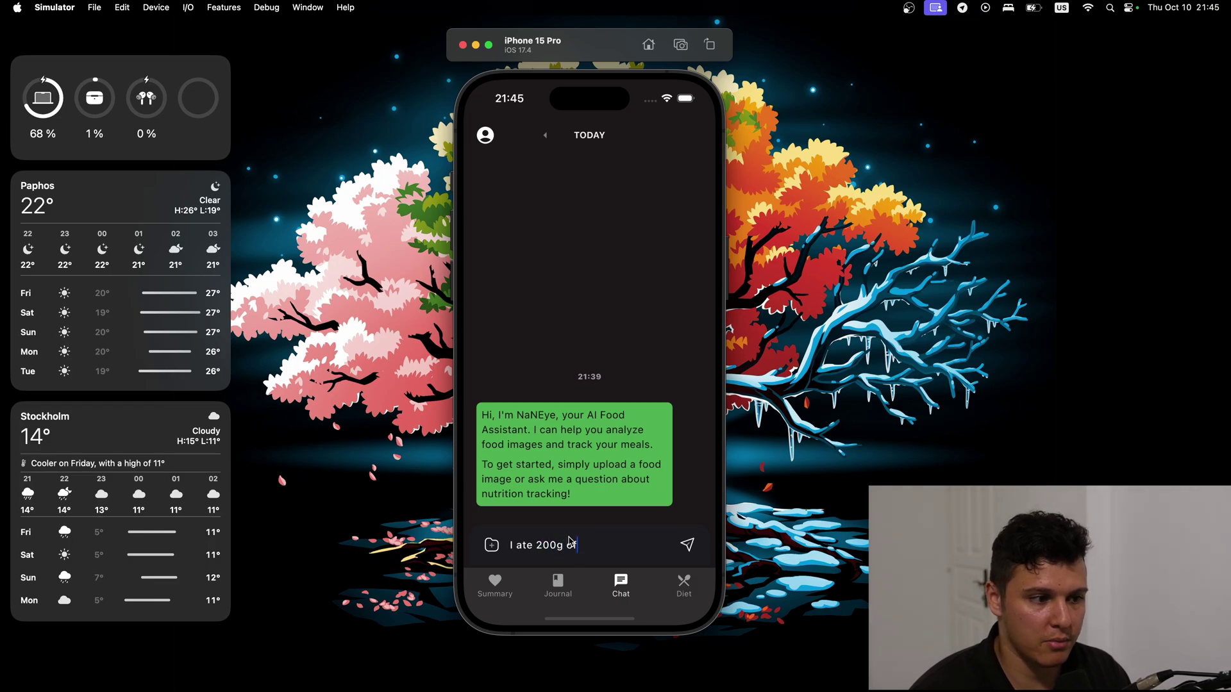
text( cottage che)
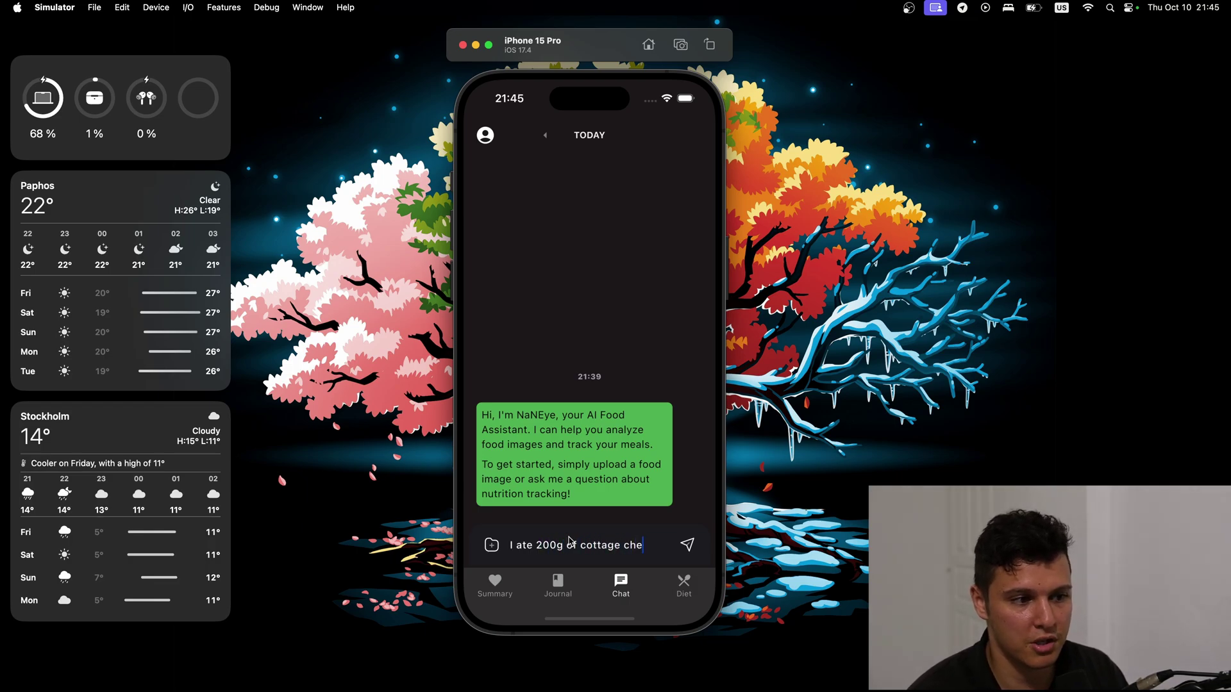
text(ese and 80g of sun)
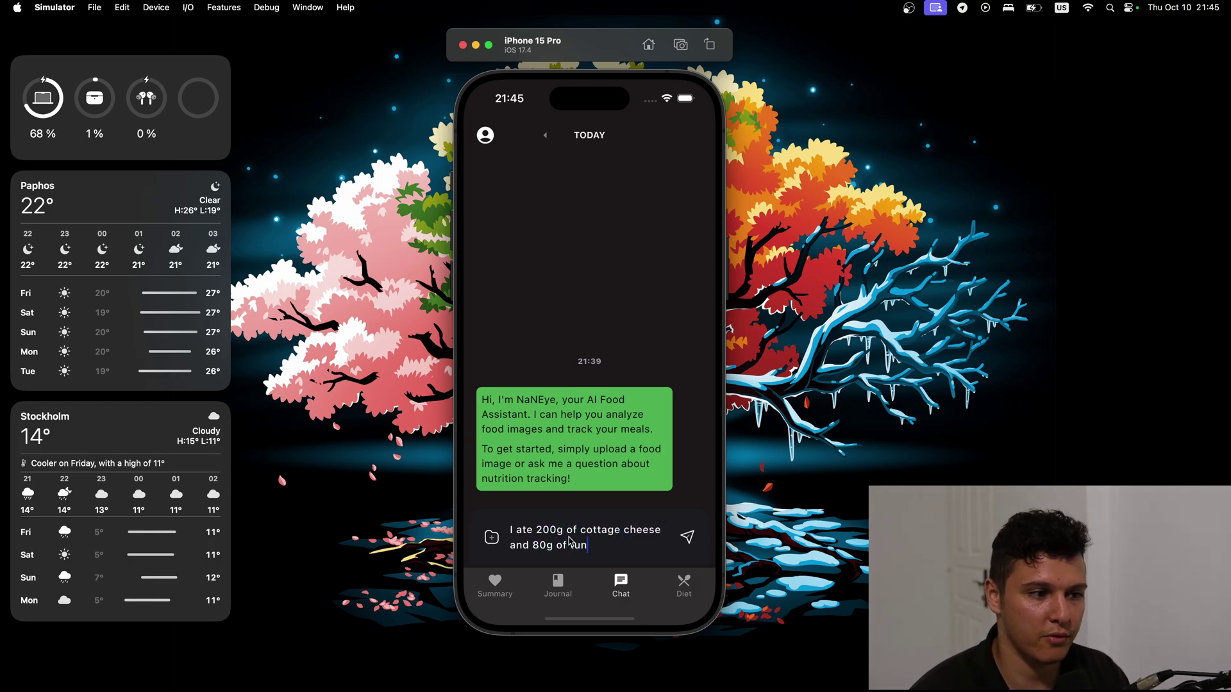
text(a)
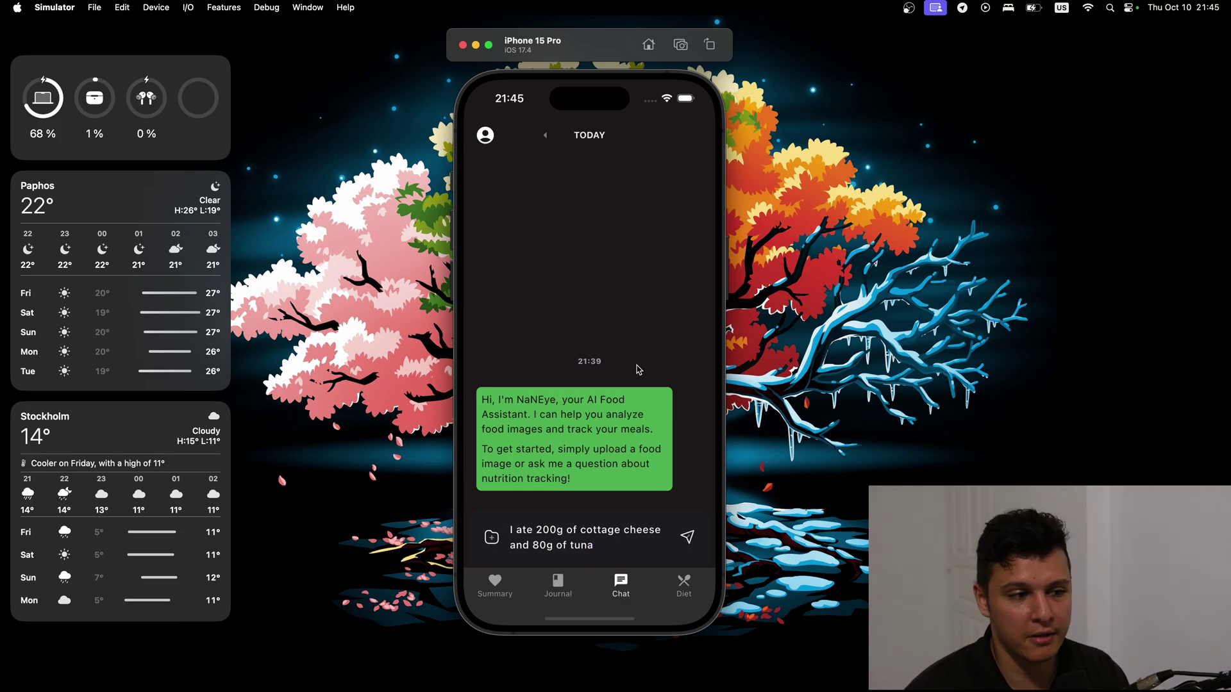
key(Return)
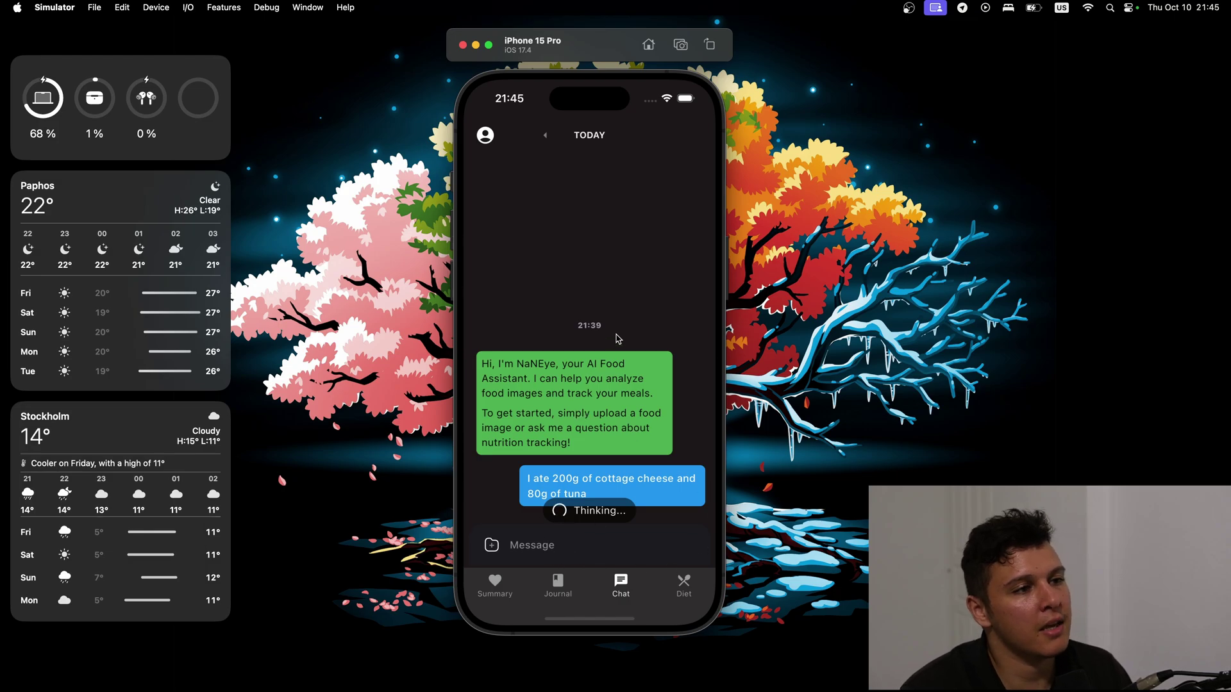
Review the cottage cheese and tuna meal estimate and confirm it by replying "Yes sounds good"
scroll(617, 301, up, 2)
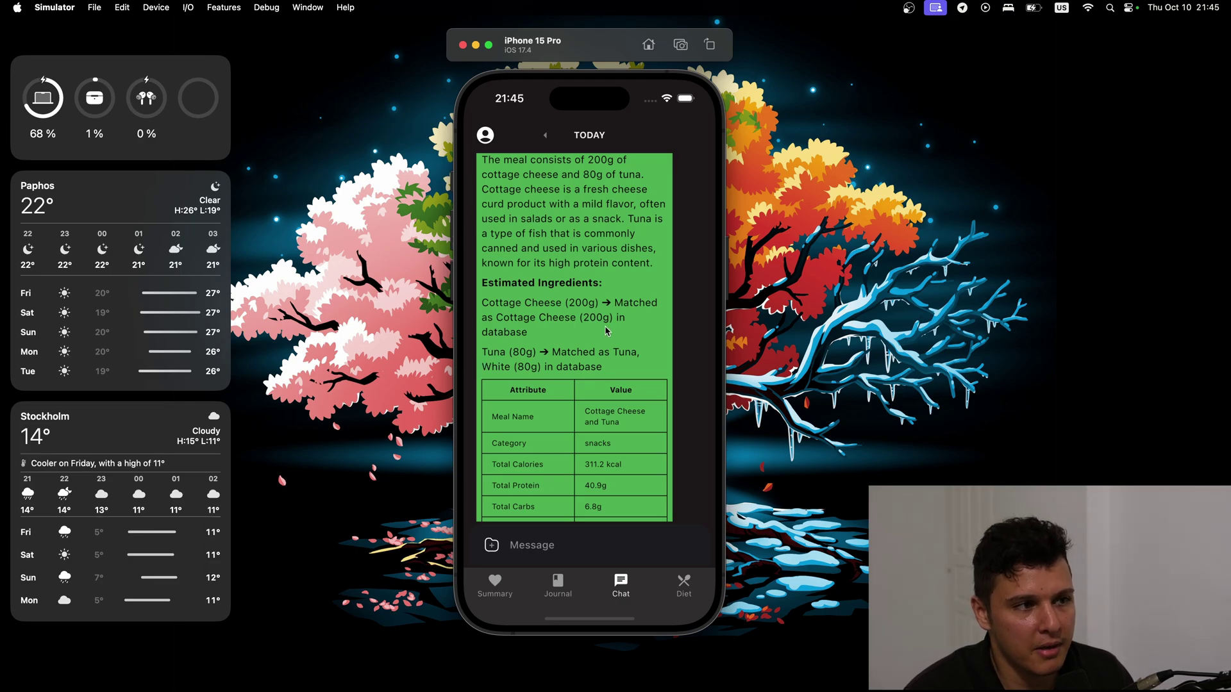
scroll(596, 330, down, 1)
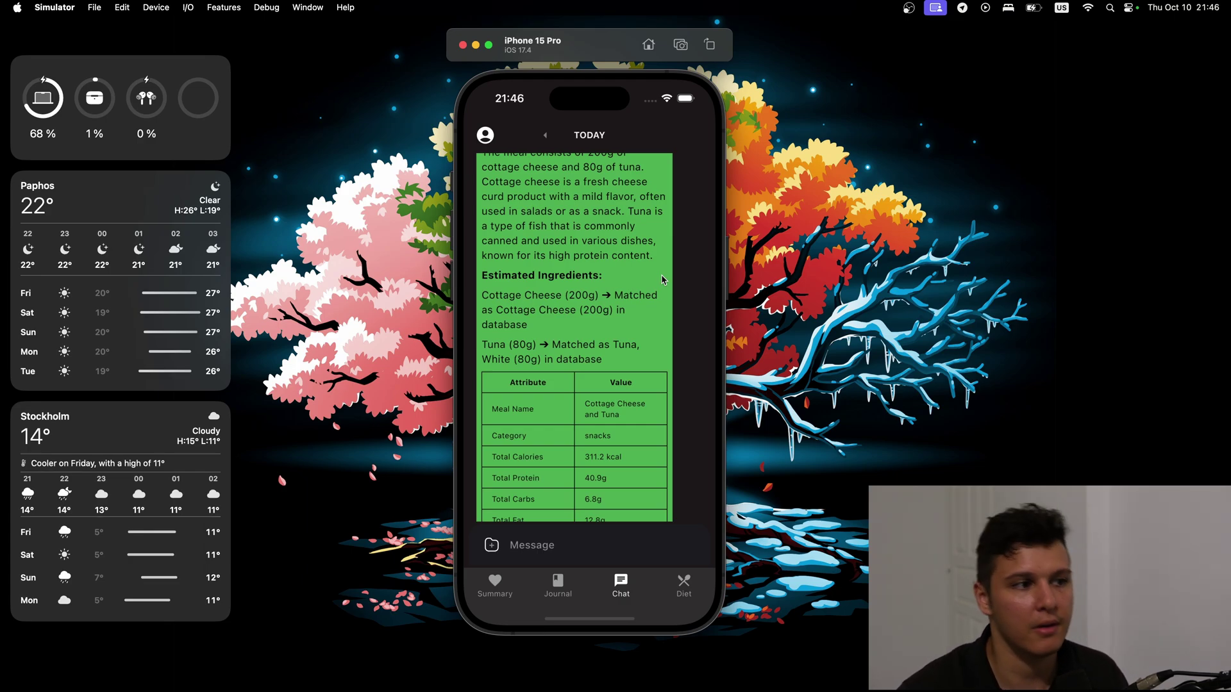
scroll(576, 337, down, 1)
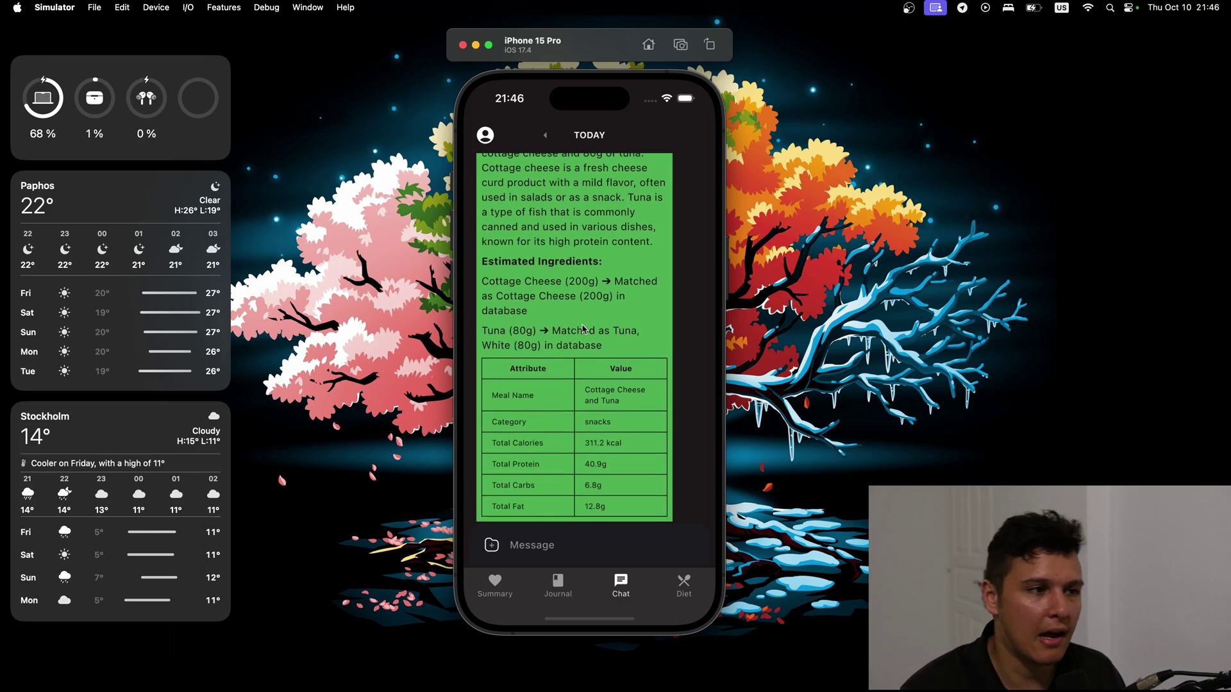
scroll(584, 329, down, 3)
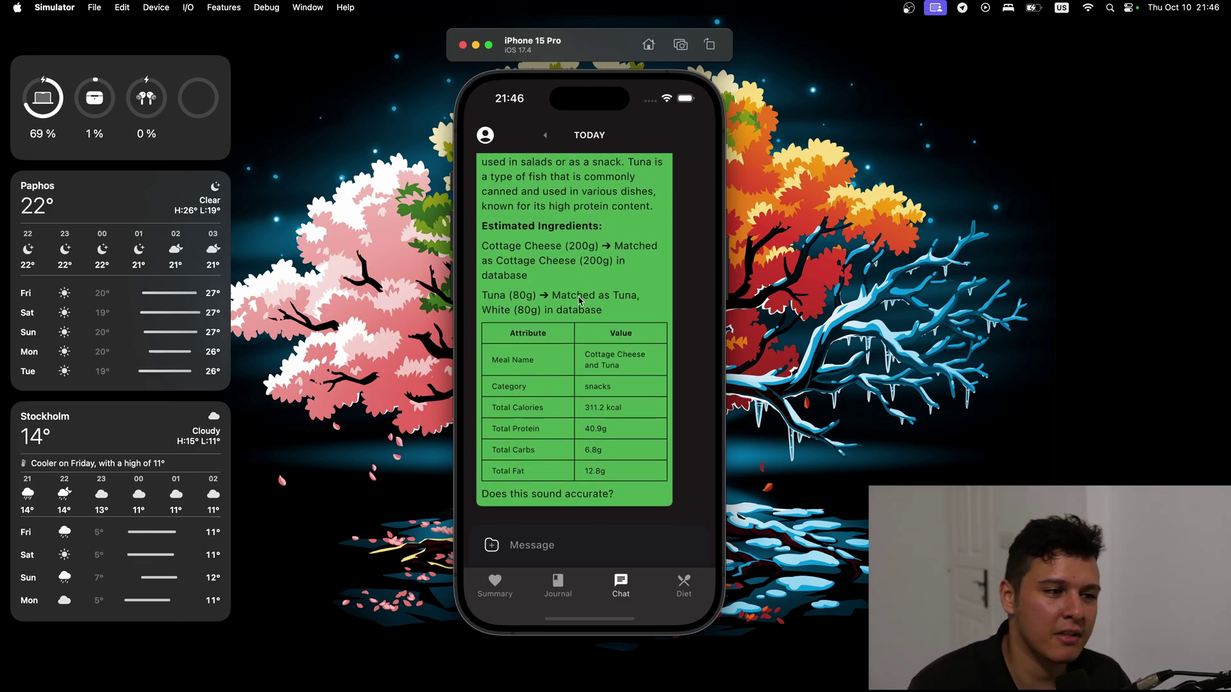
scroll(579, 298, down, 2)
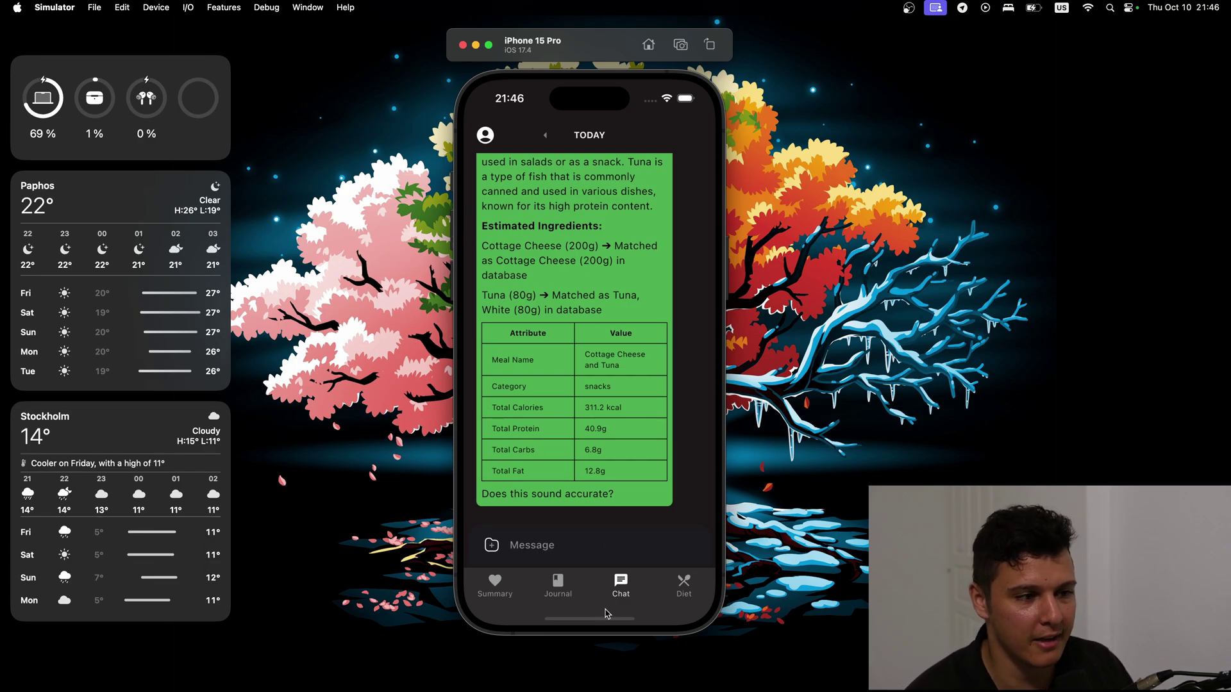
click(586, 555)
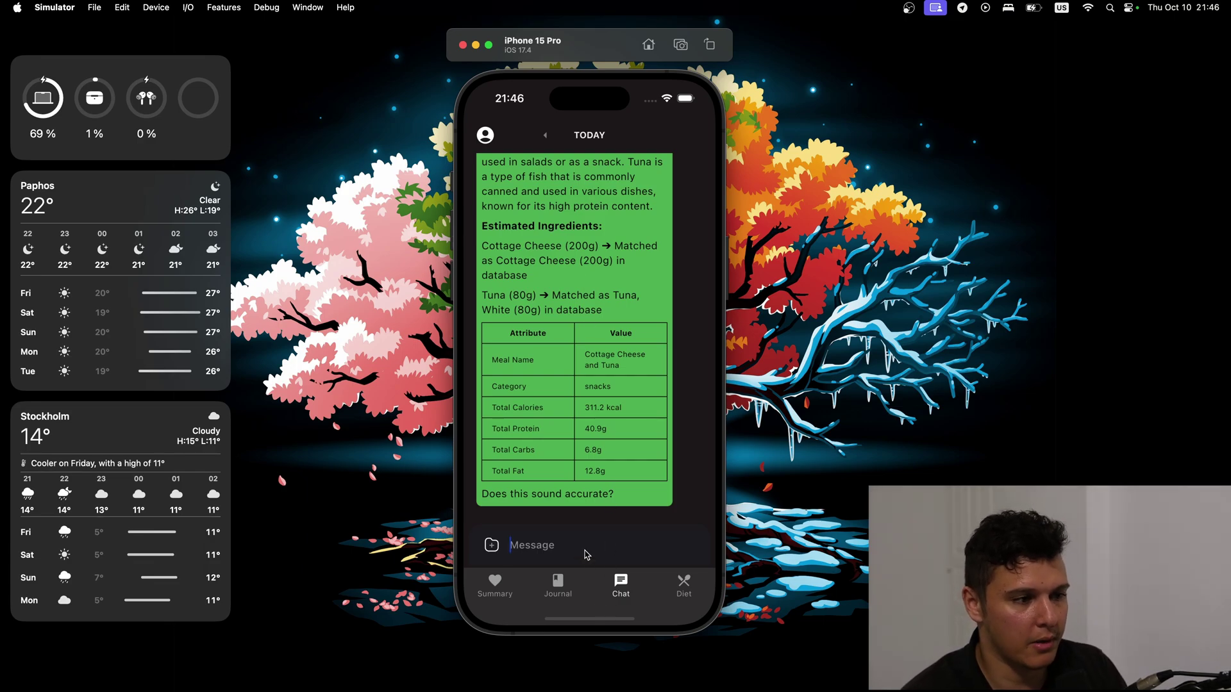
text(Yes sounds good)
key(Return)
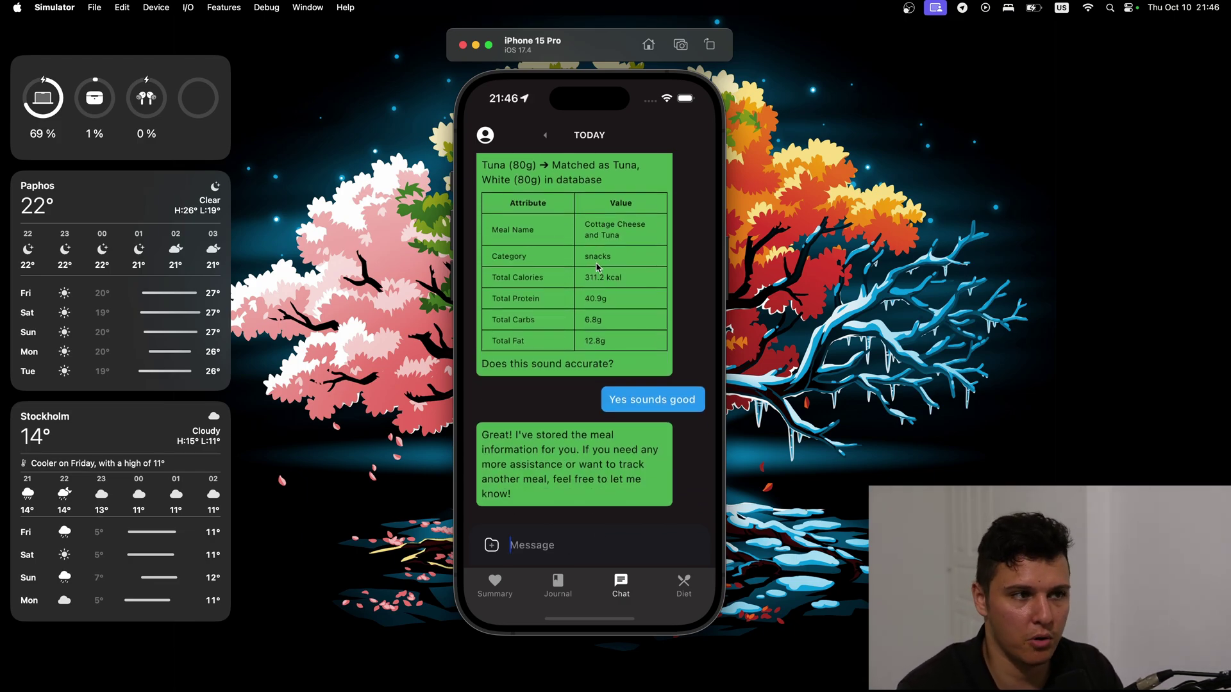
Check today's diet totals and inspect the Cottage Cheese and Tuna entry under Snacks, then collapse the category
drag(593, 270, 599, 309)
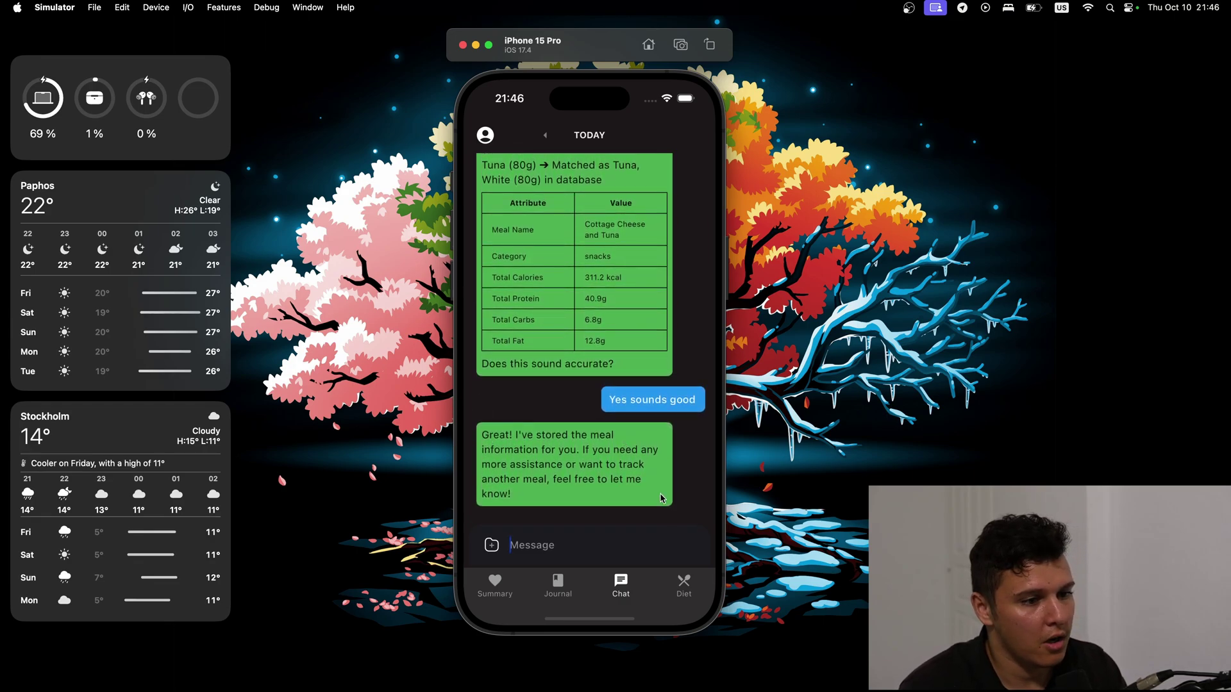
click(685, 590)
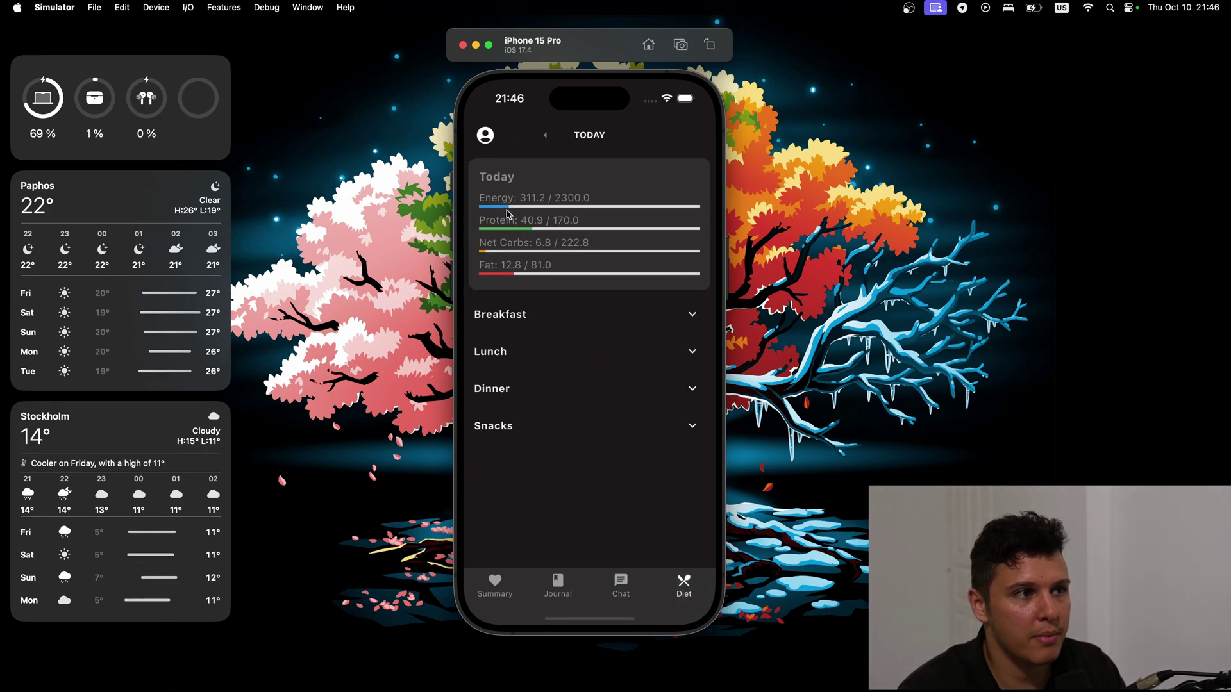
click(600, 433)
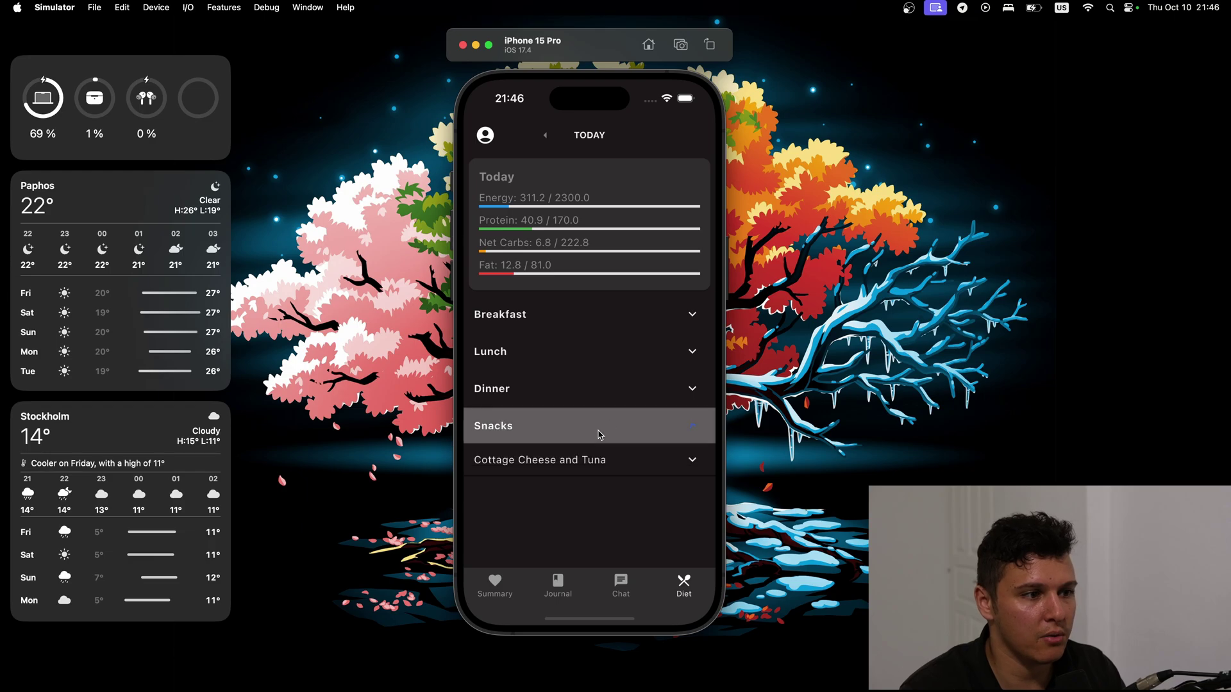
click(634, 475)
drag(605, 502, 588, 472)
click(666, 429)
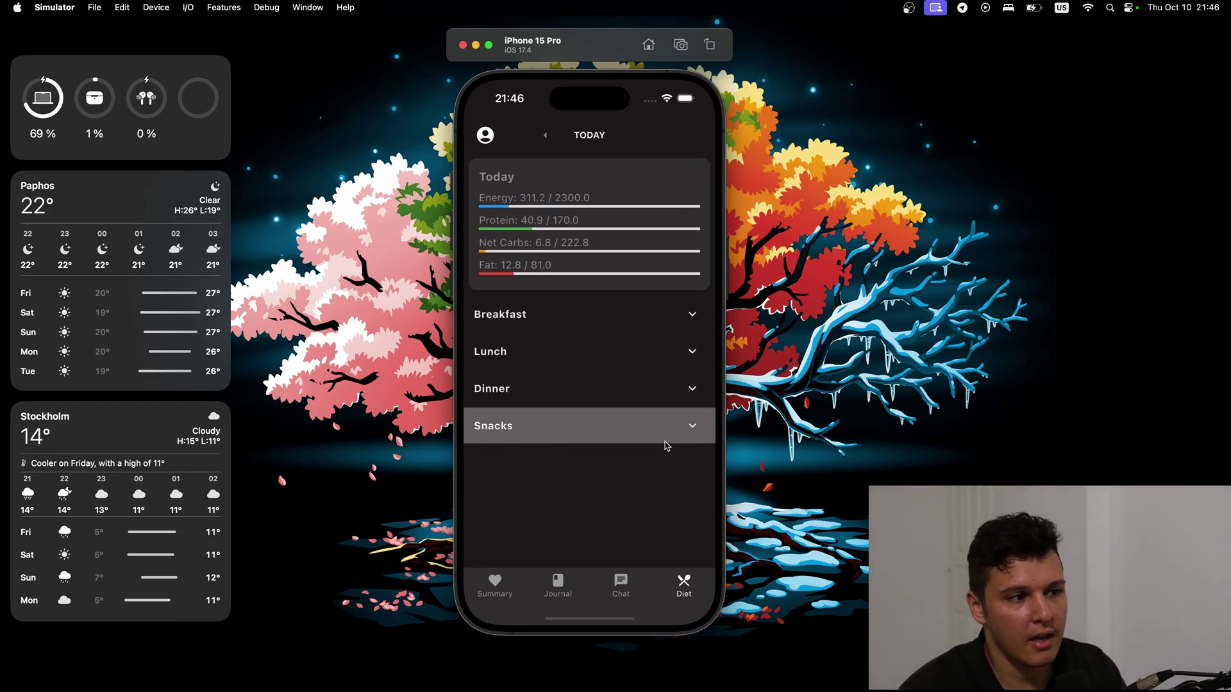
Return to the food chat and attach the photo of the burger, fries and cola from the photo library
click(631, 581)
click(491, 545)
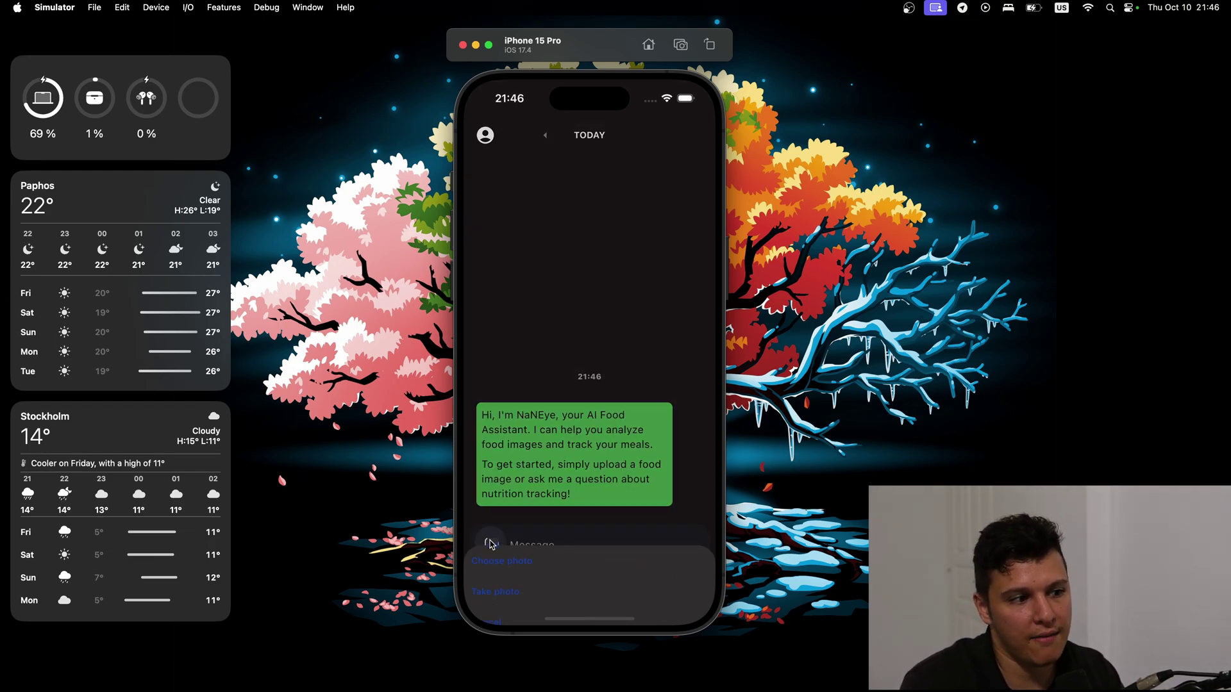
click(520, 487)
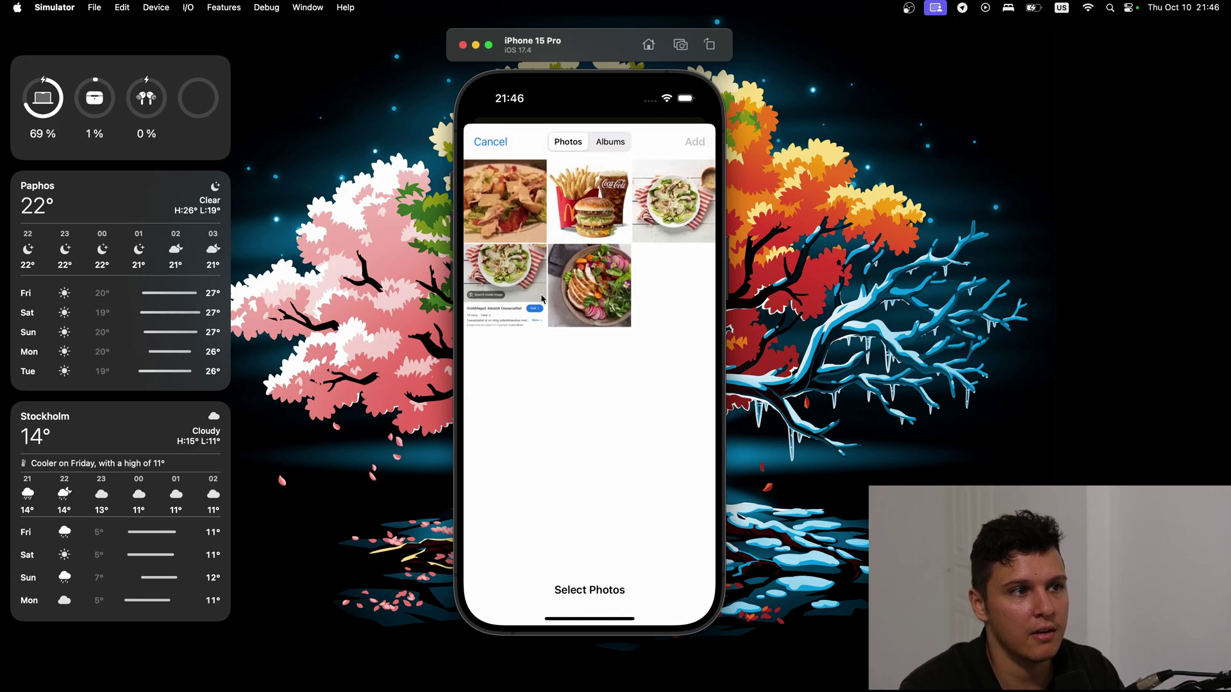
click(577, 190)
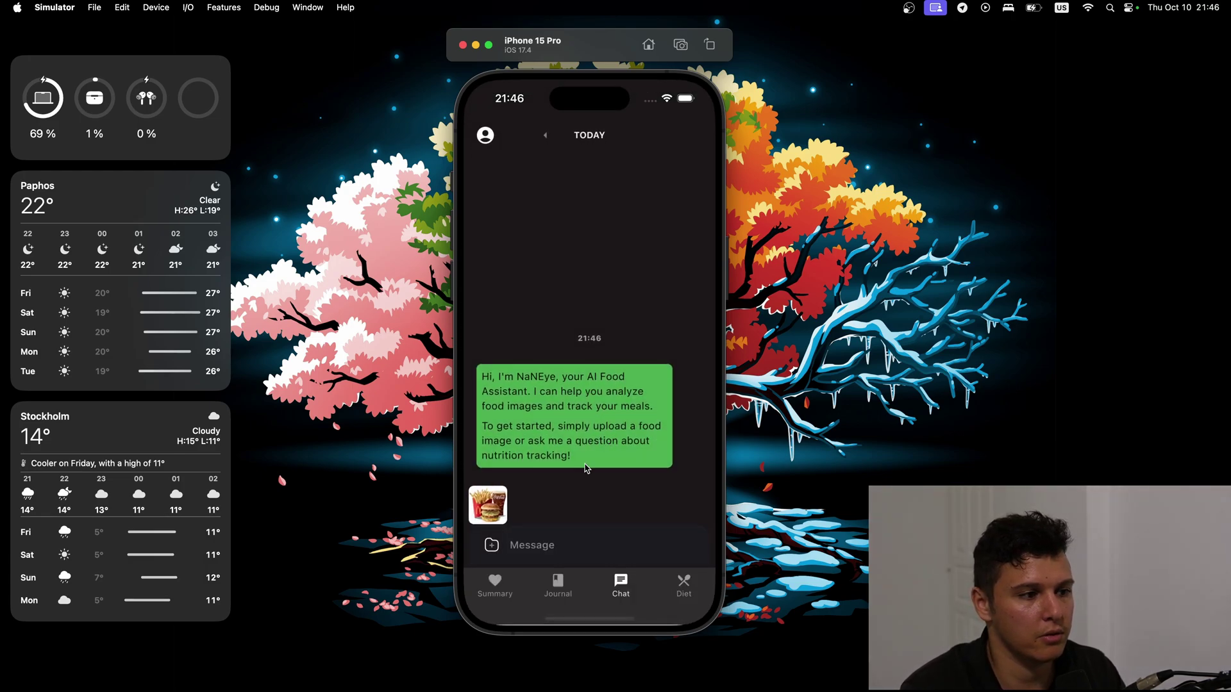
Send the attached photo with the message "Analyze my meal... I am very healthy"
click(541, 553)
text(Analh)
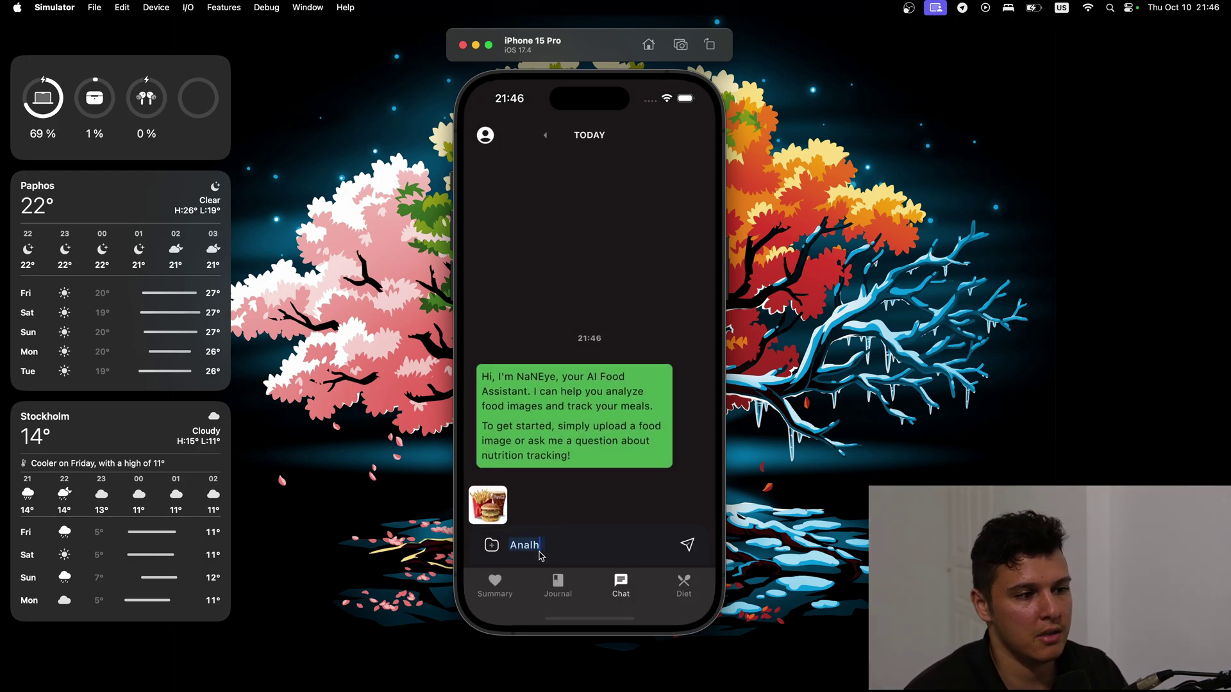
text(Analyze my me)
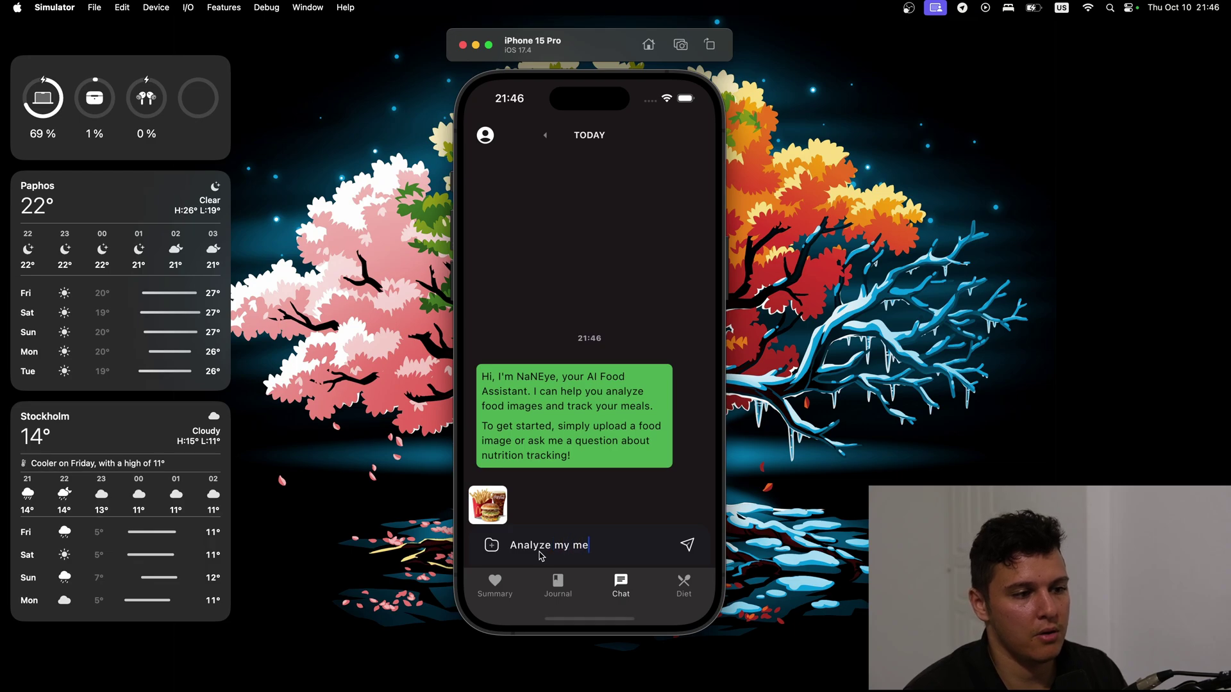
text(al... I am very healthy)
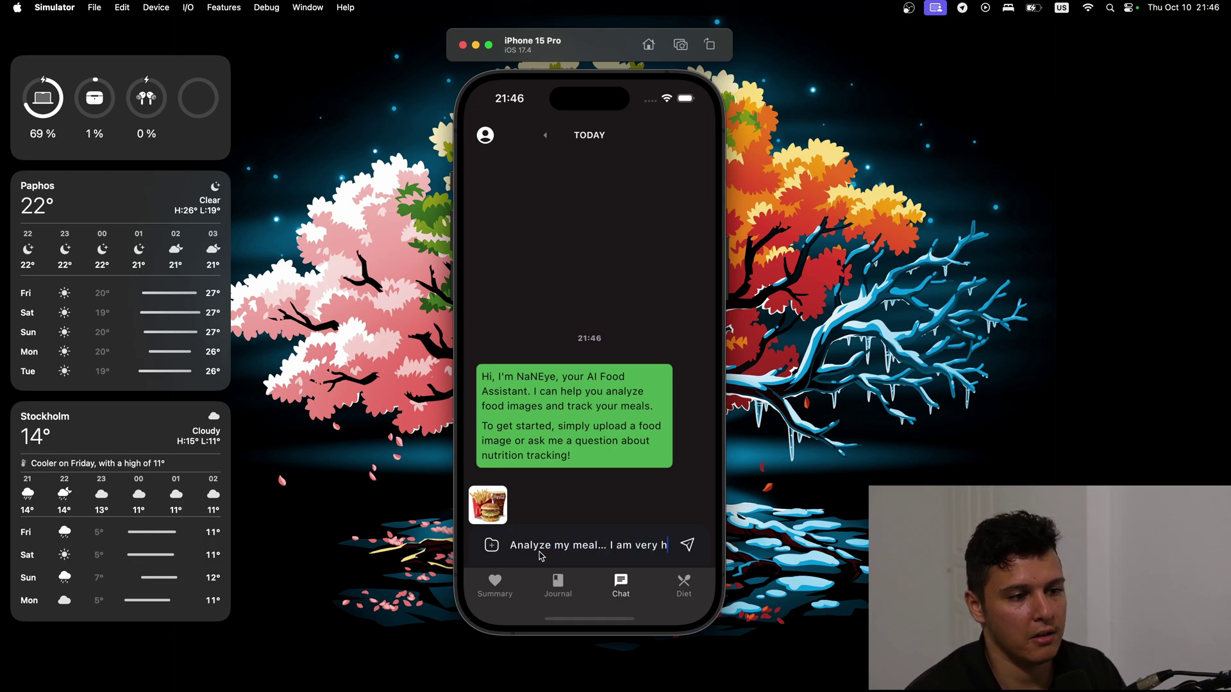
key(Return)
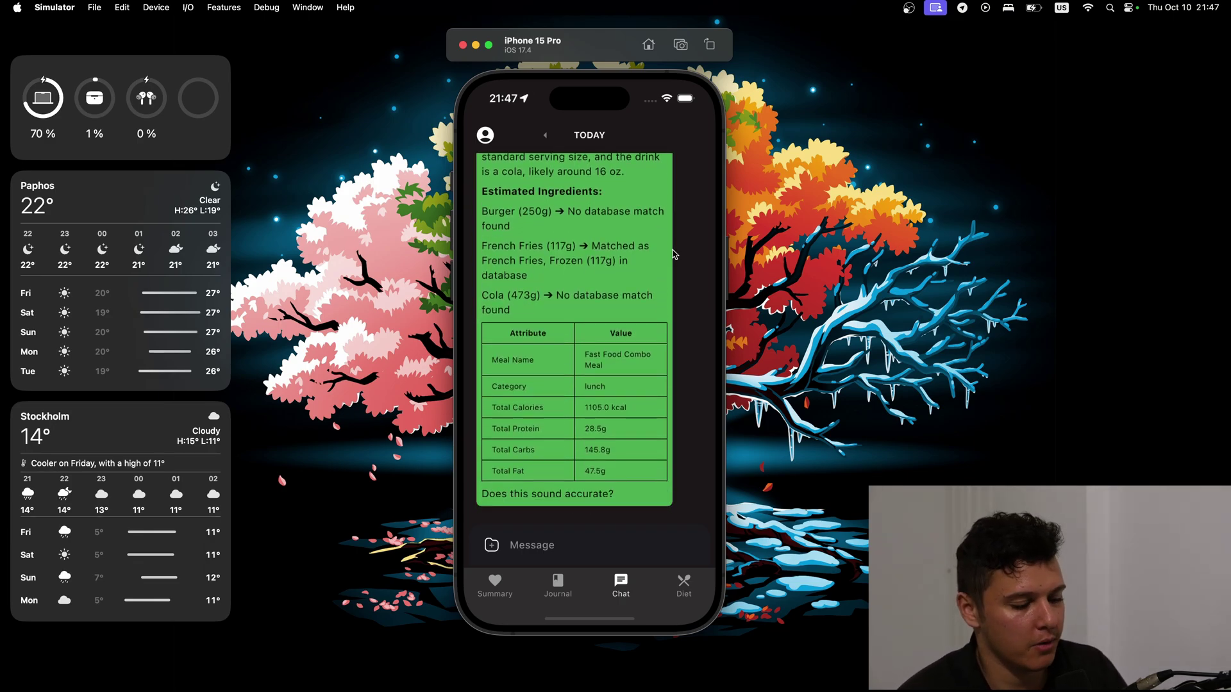
Review the fast food meal estimate and ask "How many calories did you estimate for the burger and the cow cola"
scroll(577, 289, up, 1)
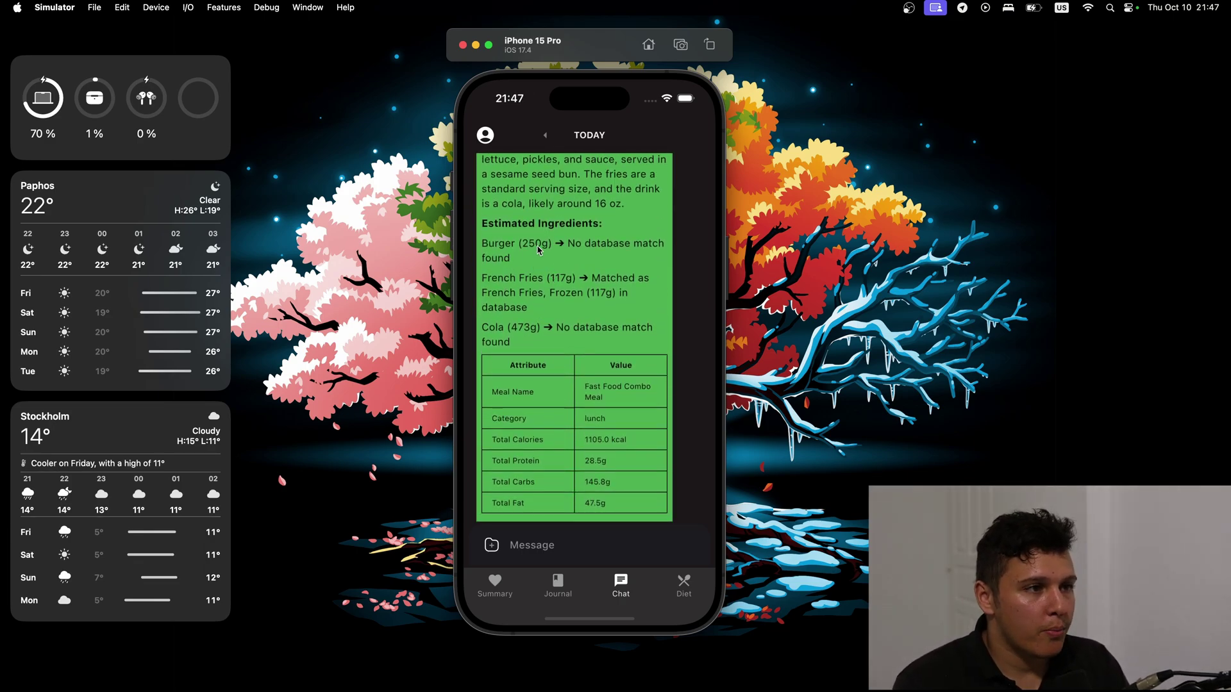
scroll(596, 237, down, 1)
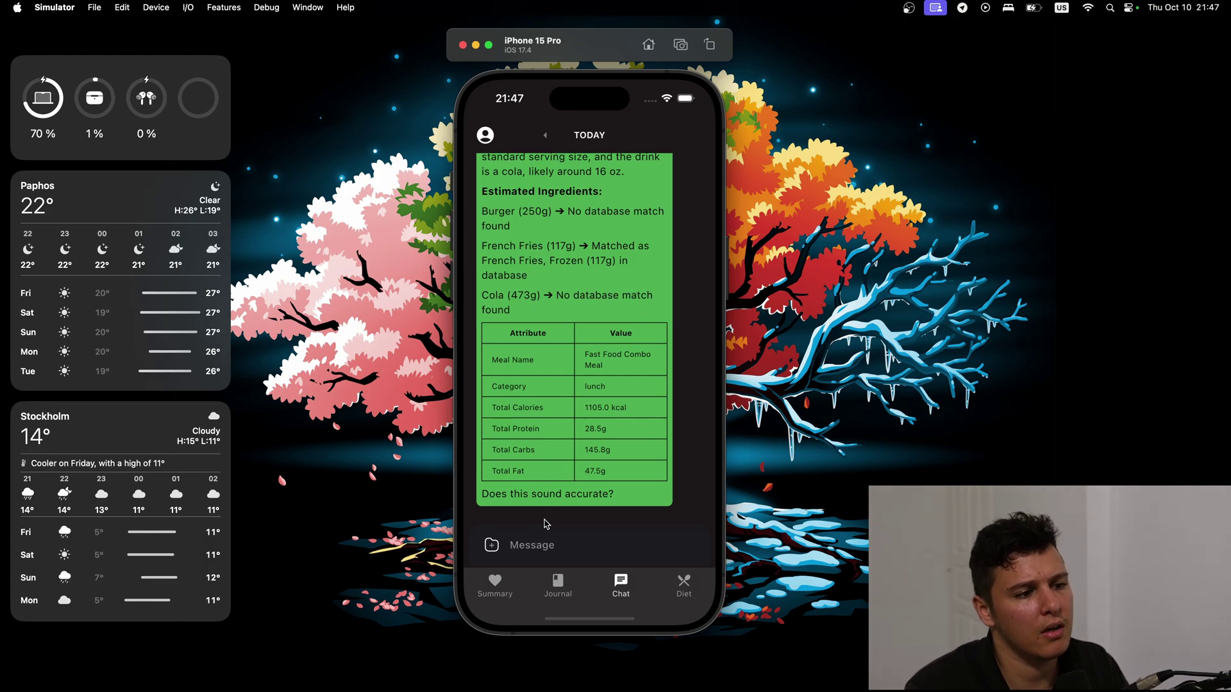
click(545, 541)
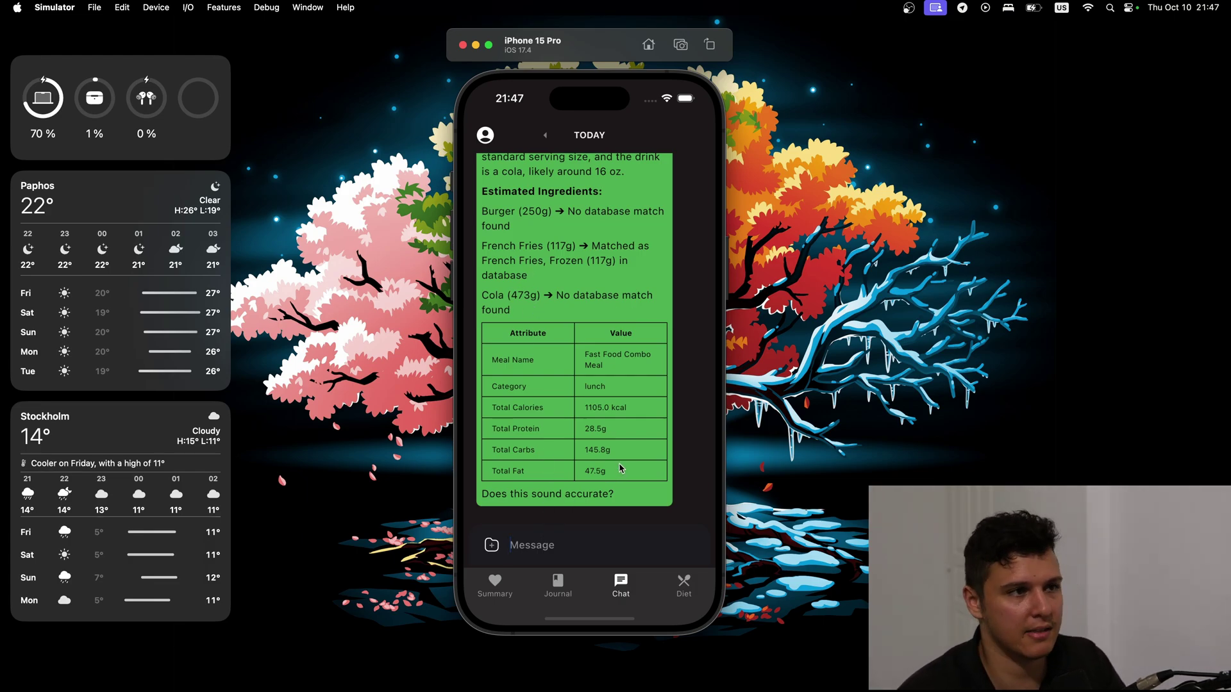
text(How many)
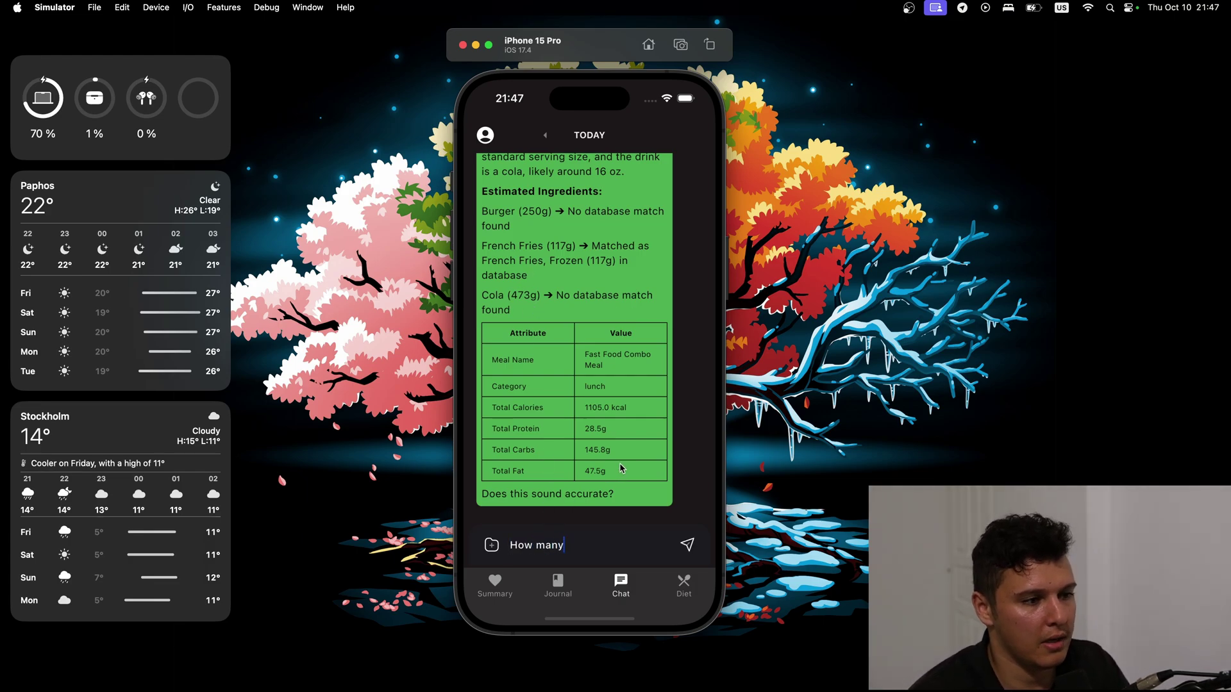
text( calories did you estim)
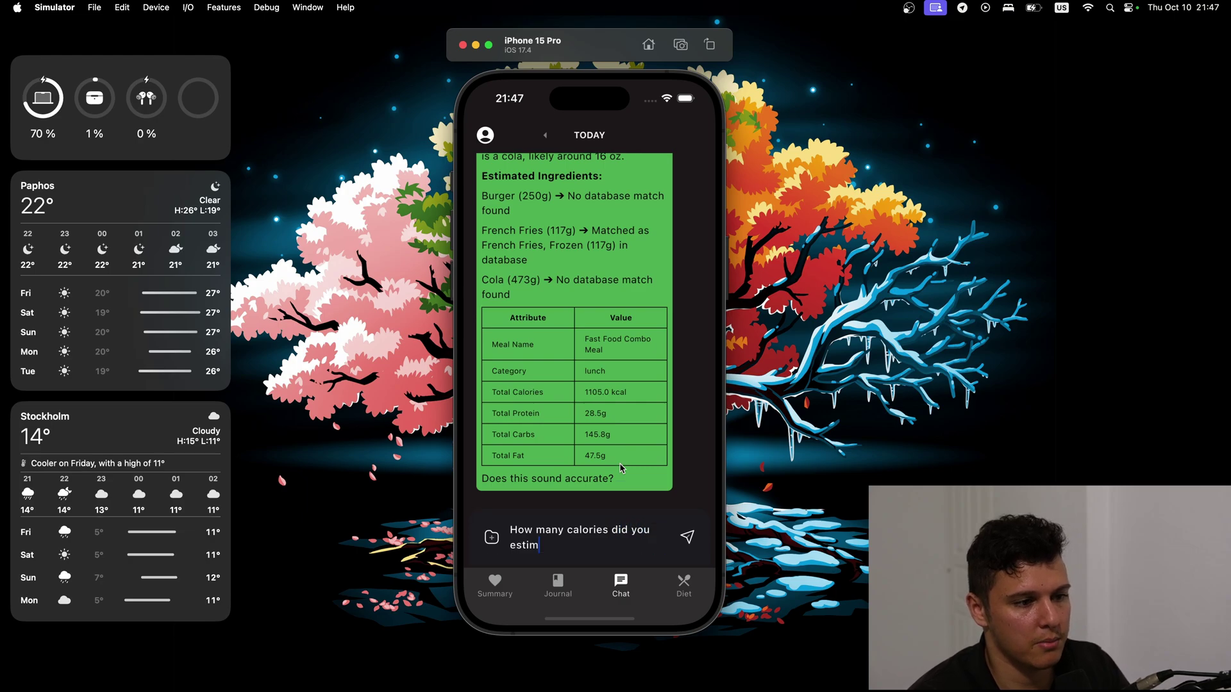
text(ate for the burger and t)
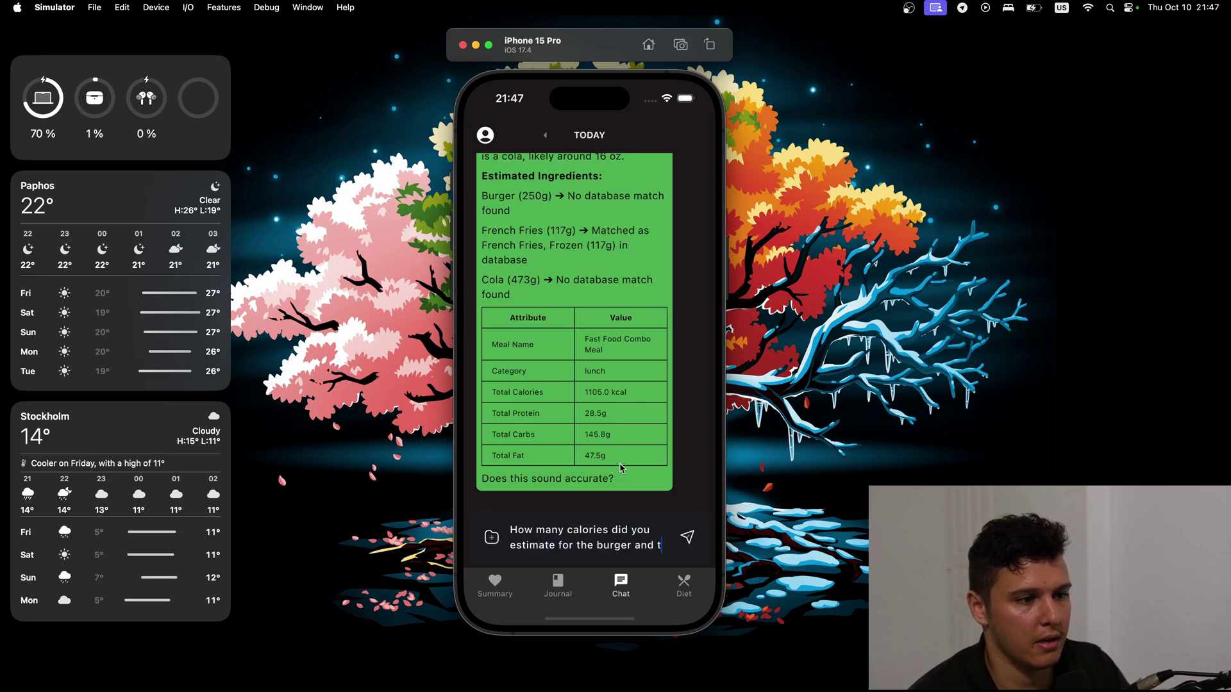
text(he cow cola)
key(Return)
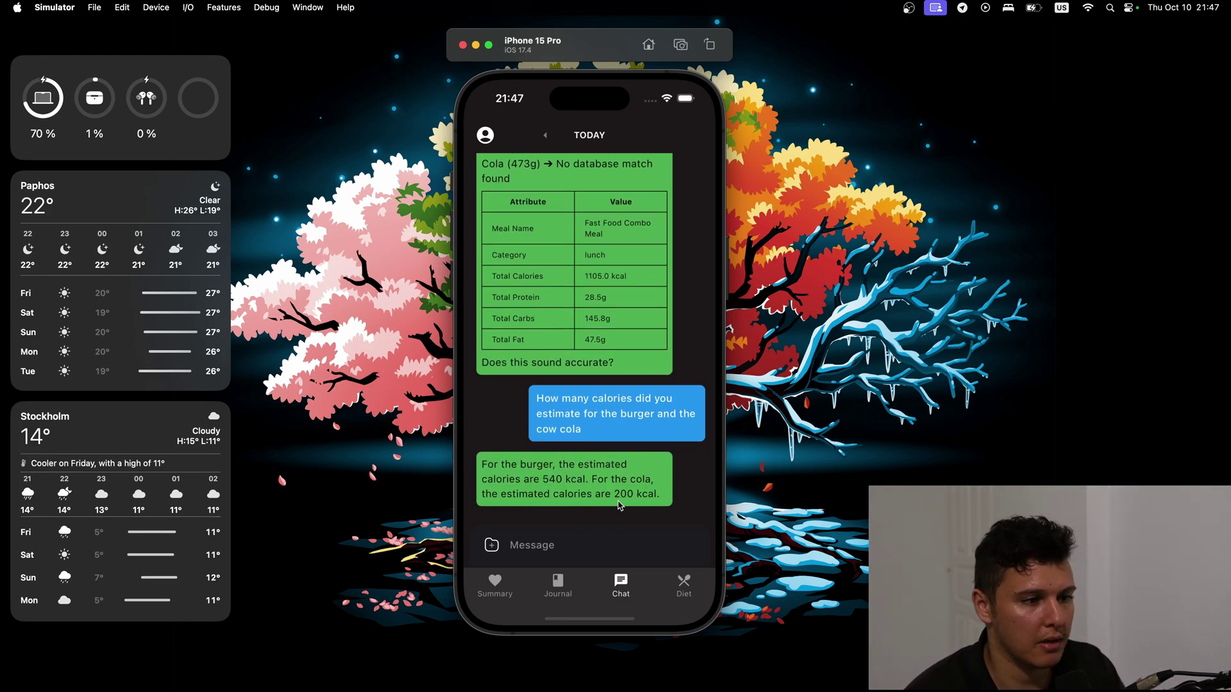
Send the correction "It should be Coca Cola Zero!" to the food chat
click(588, 540)
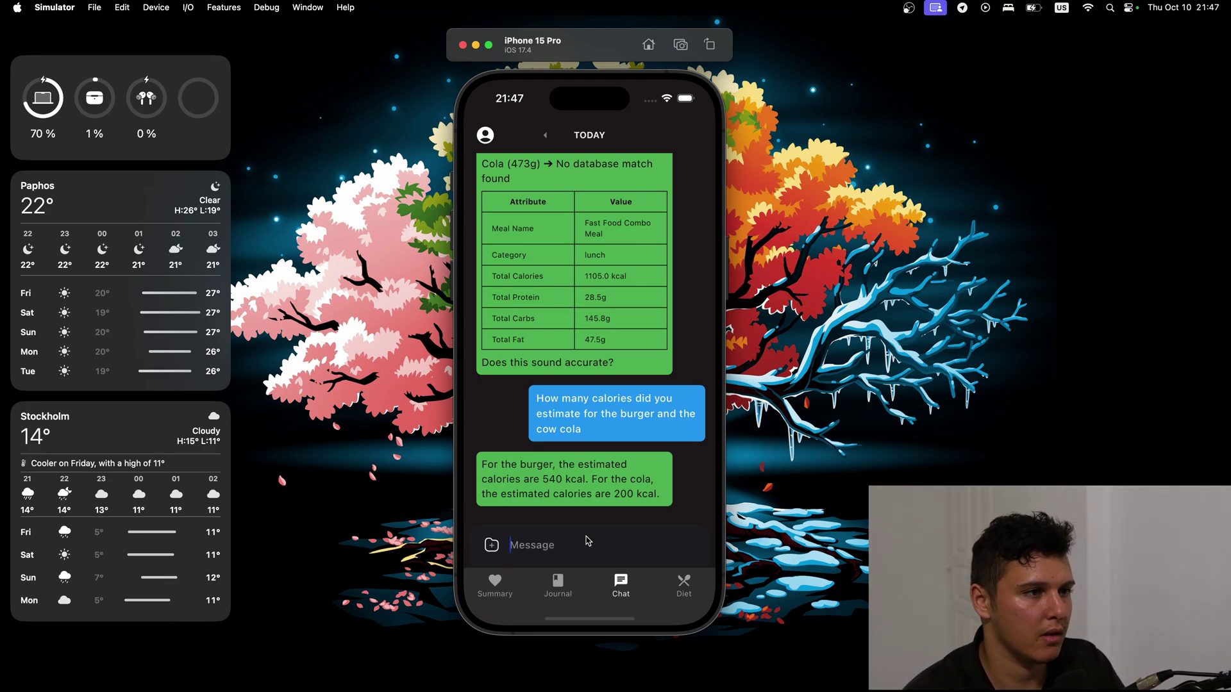
text(It s)
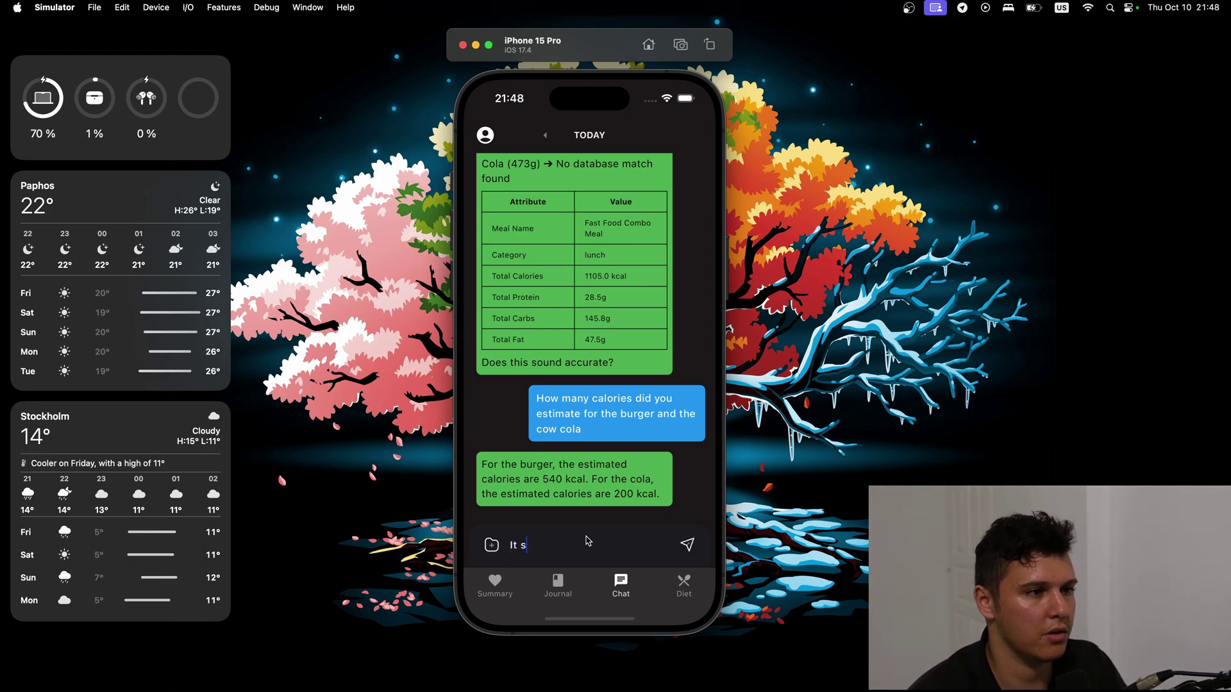
text(hould be cos cola z)
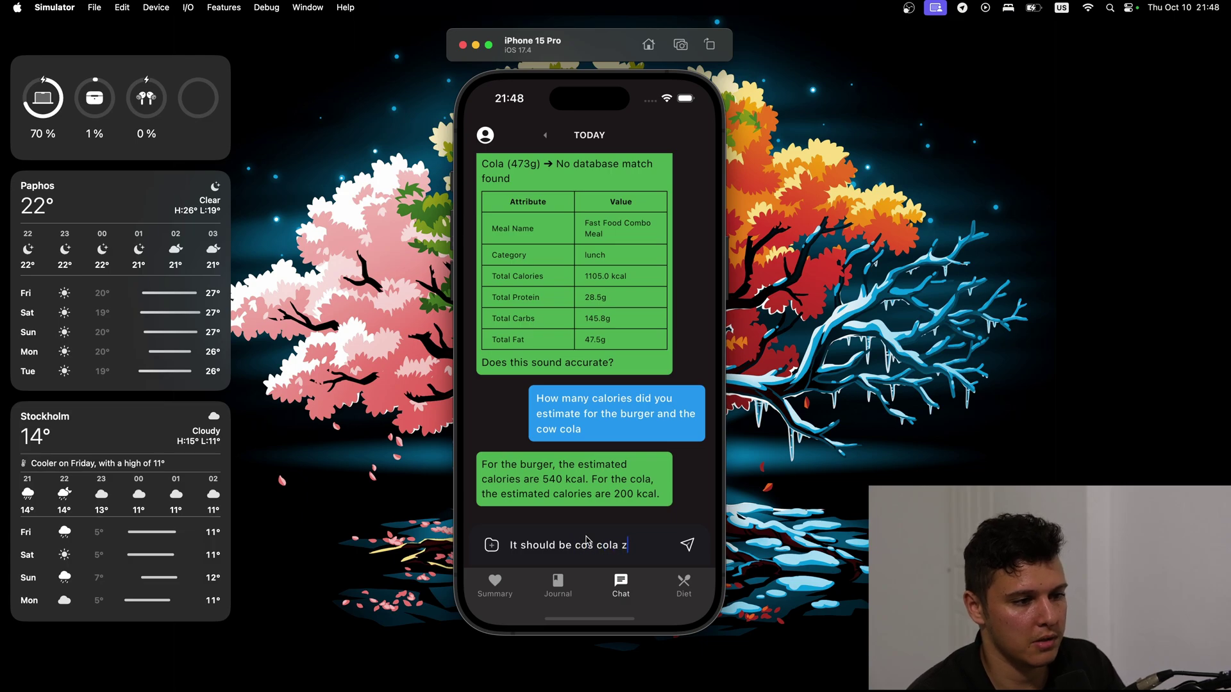
key(BackSpace)
key(BackSpace)
key(BackSpace)
key(BackSpace)
key(BackSpace)
key(BackSpace)
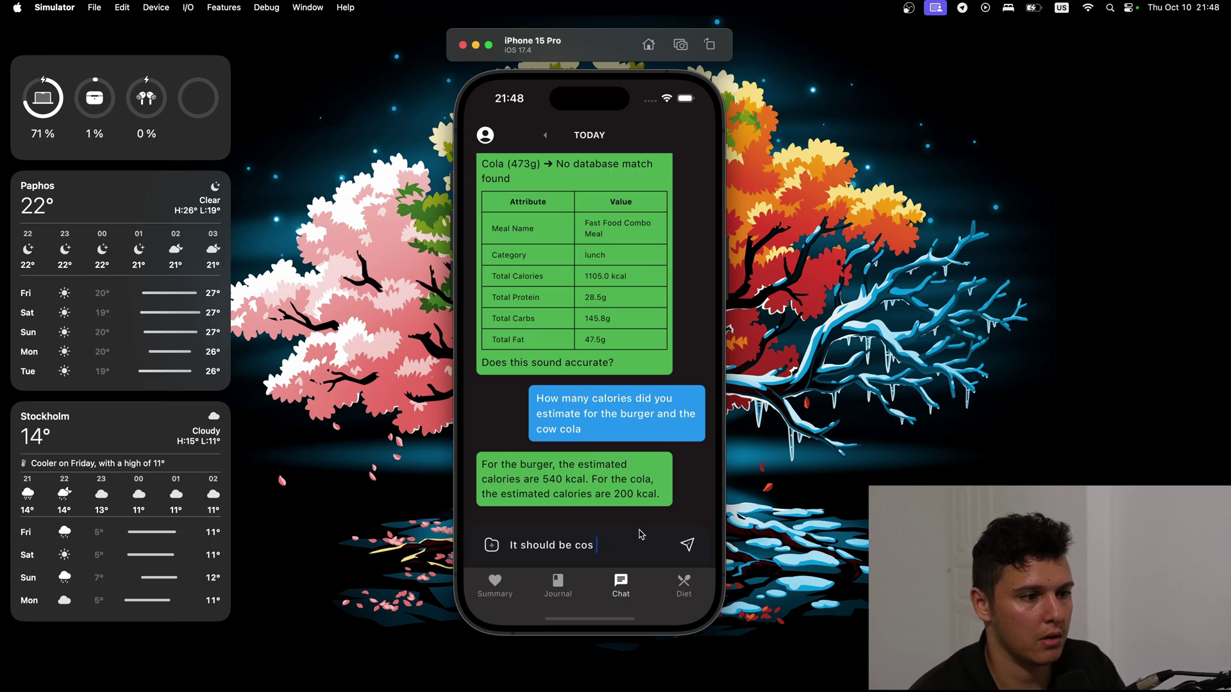
text(ca cola zero!)
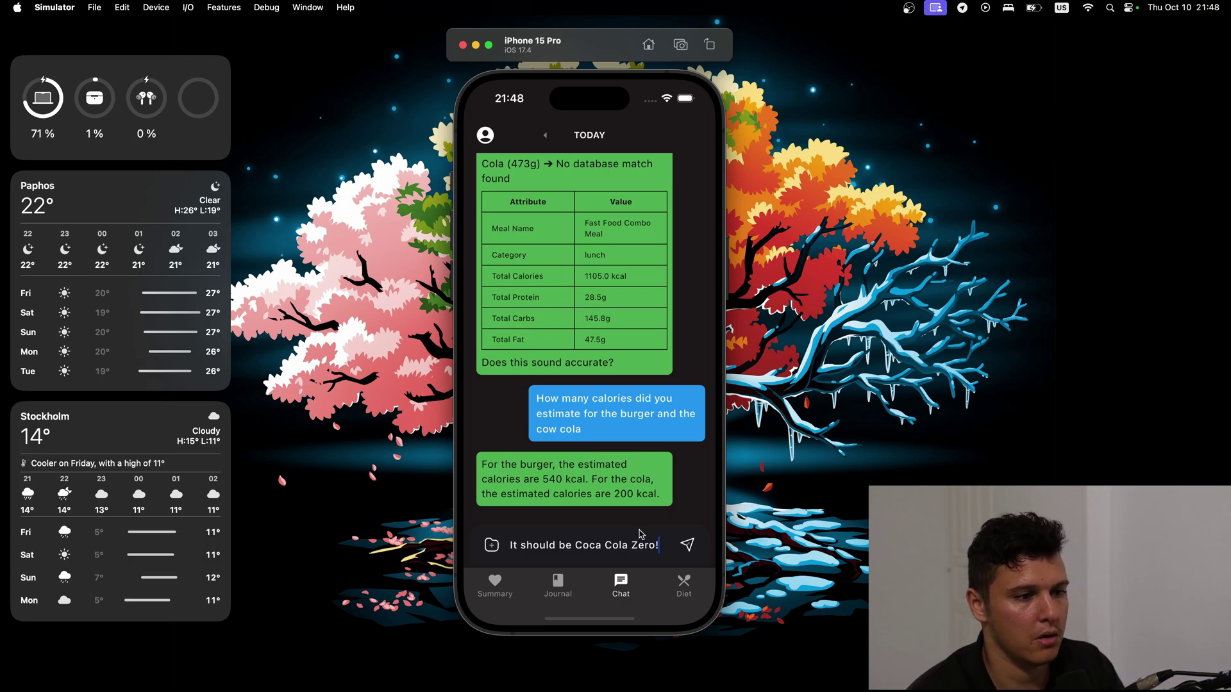
key(Return)
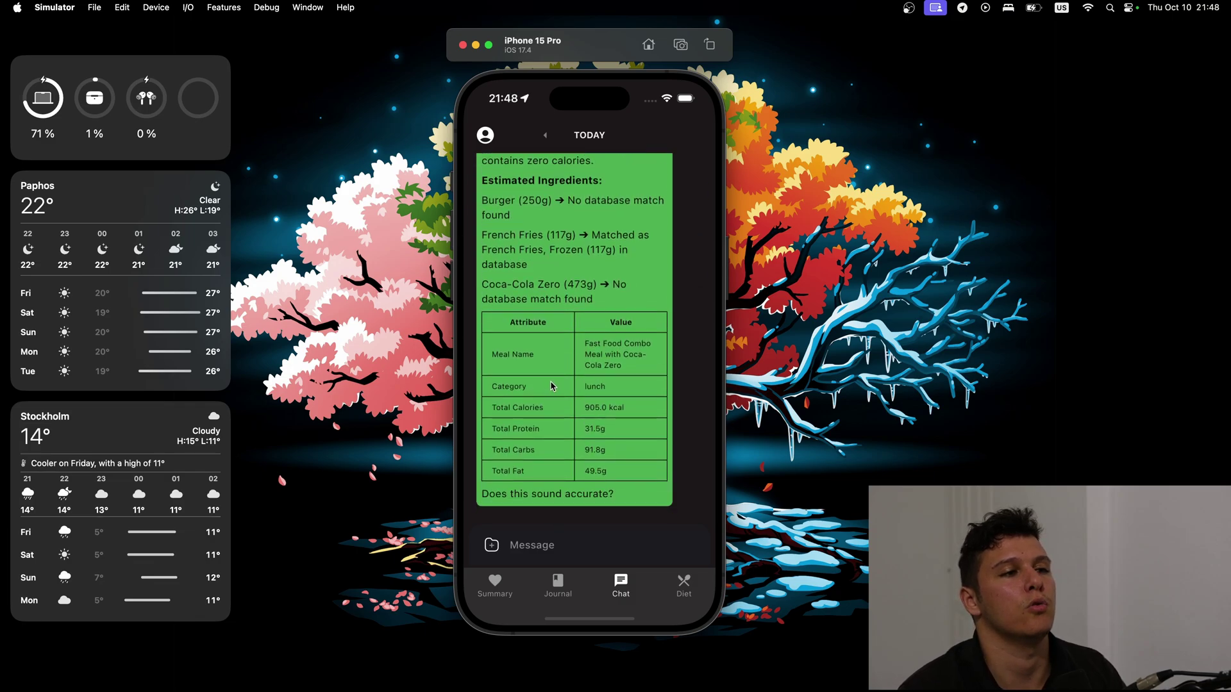
Review the revised fast food meal estimate and its ingredients, and confirm storage with the message "Yeah that sounds good store it"
scroll(596, 321, up, 3)
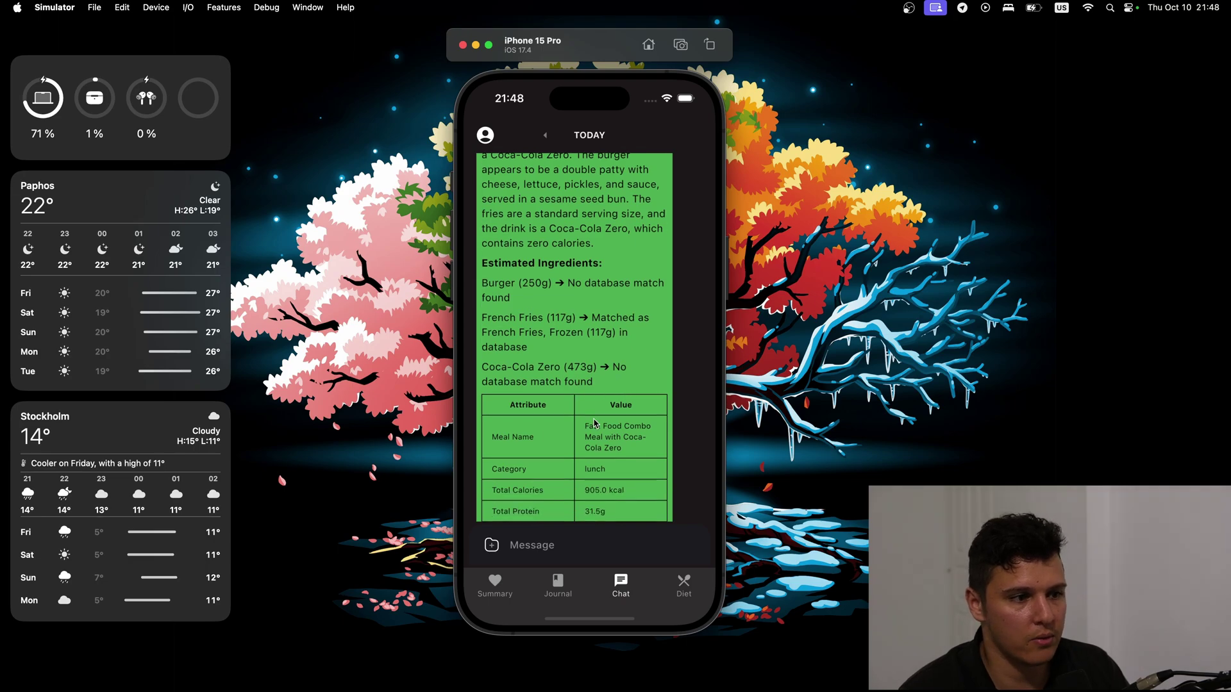
scroll(602, 360, down, 2)
scroll(590, 299, up, 2)
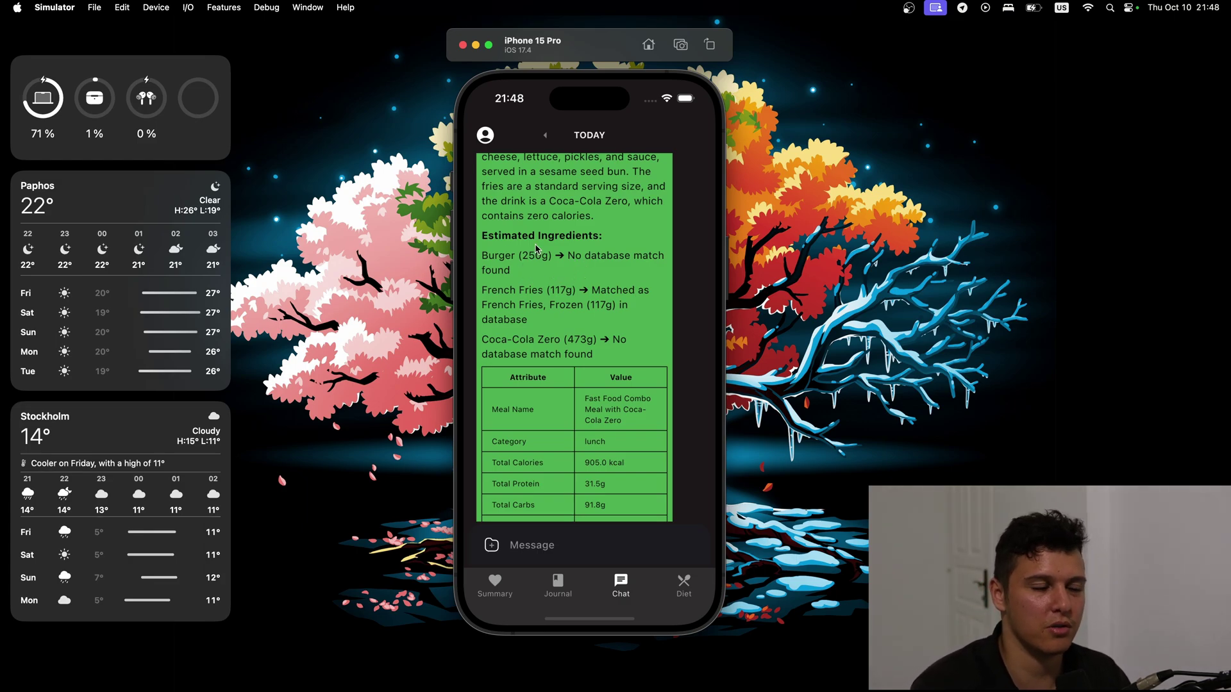
scroll(552, 249, down, 1)
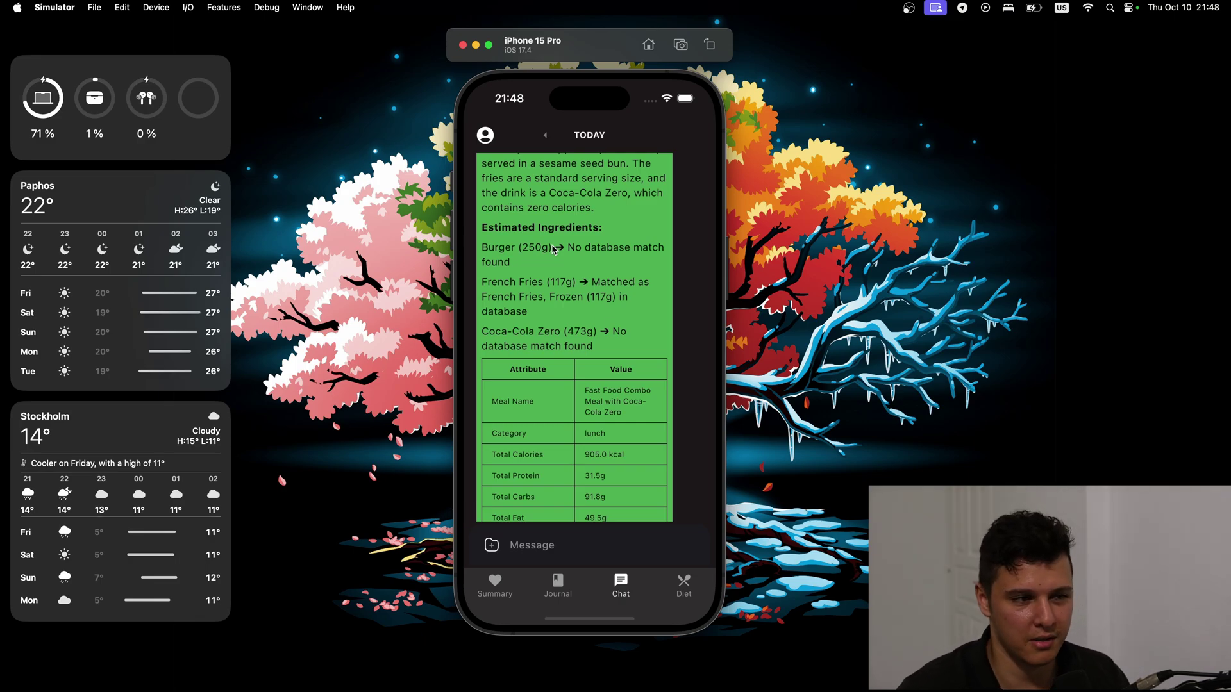
scroll(569, 259, down, 2)
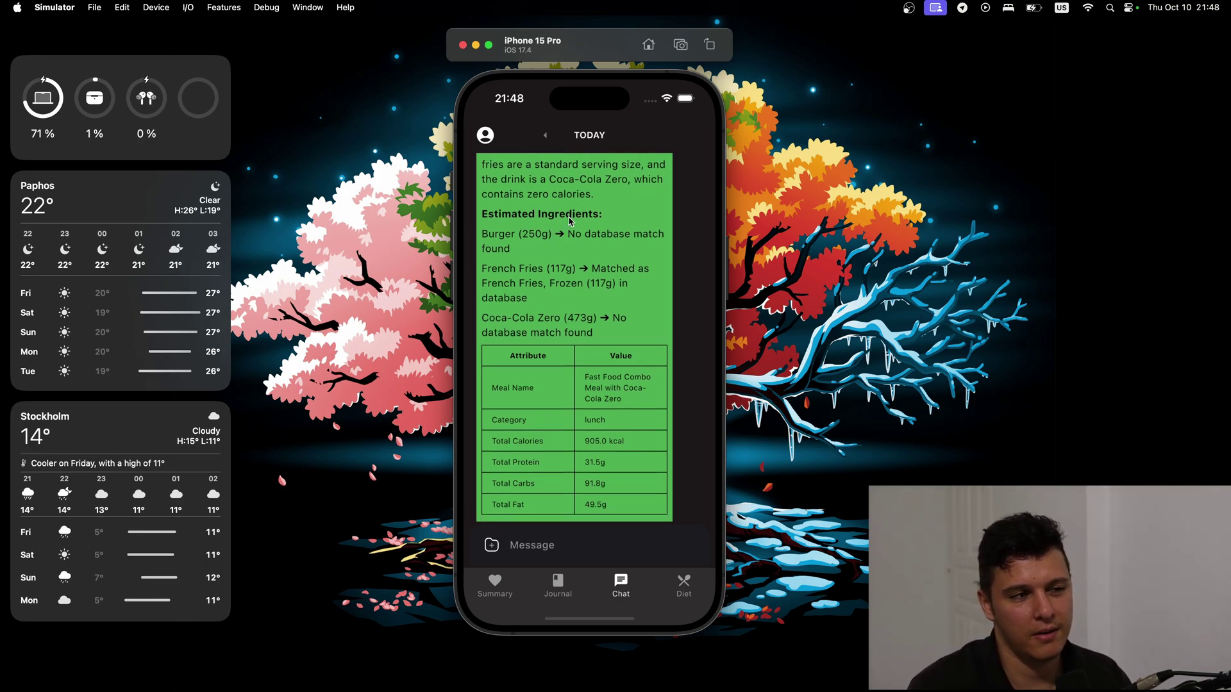
scroll(577, 270, down, 3)
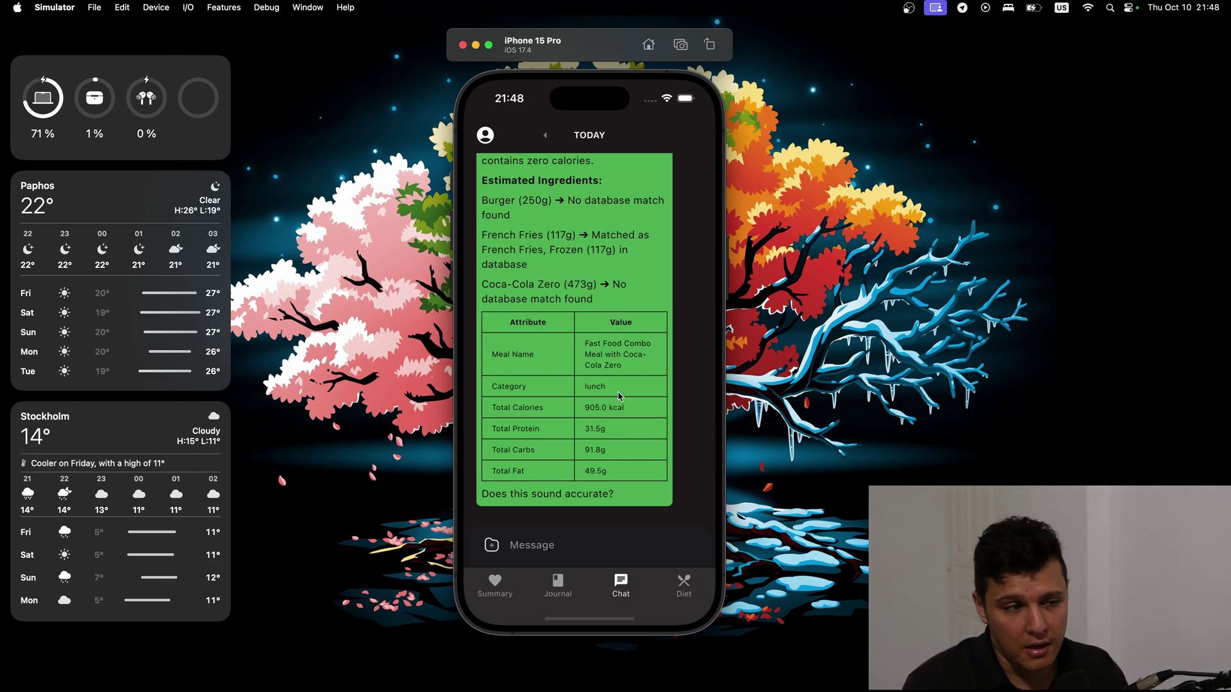
click(584, 546)
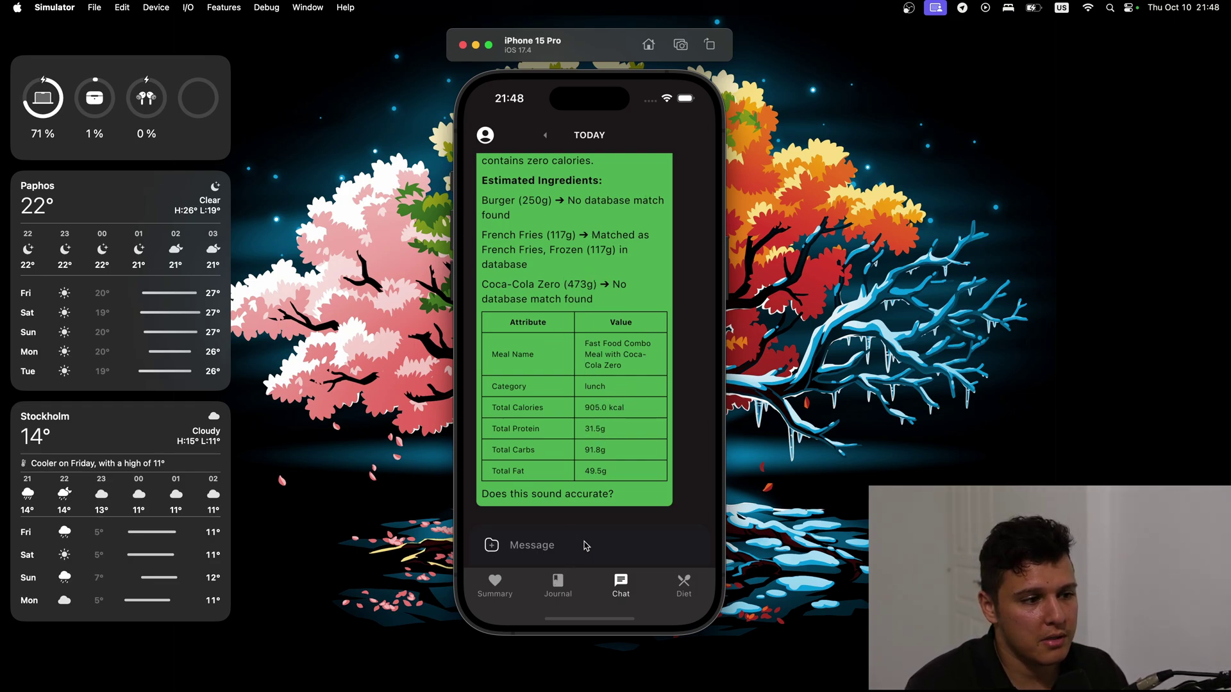
text(Yeah that sounds good store it)
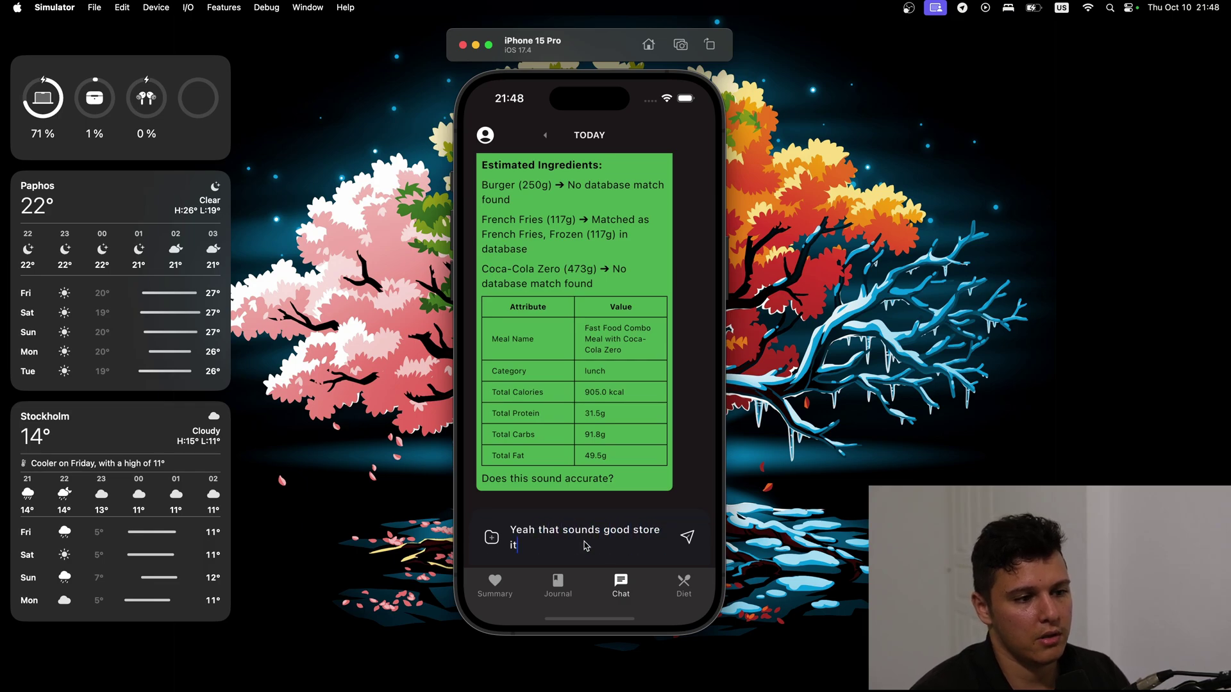
key(Return)
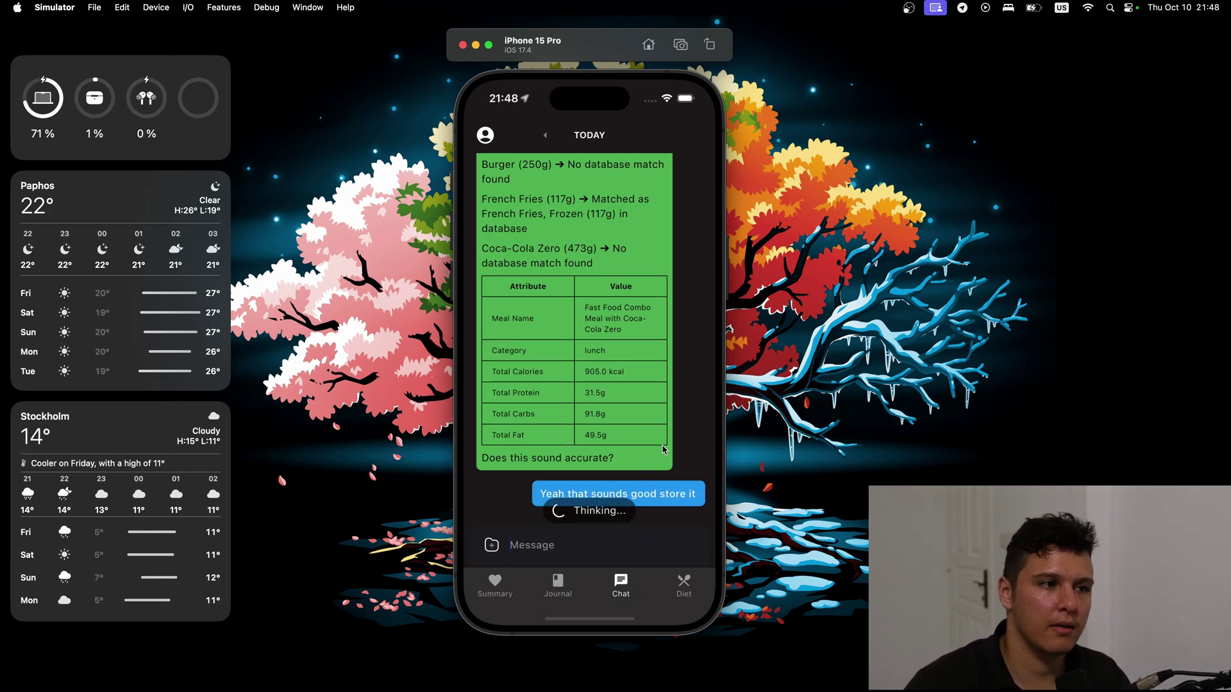
Reread the meal's ingredient breakdown and the storage reply in the chat, and check today's totals in the diet tracker
scroll(619, 216, up, 4)
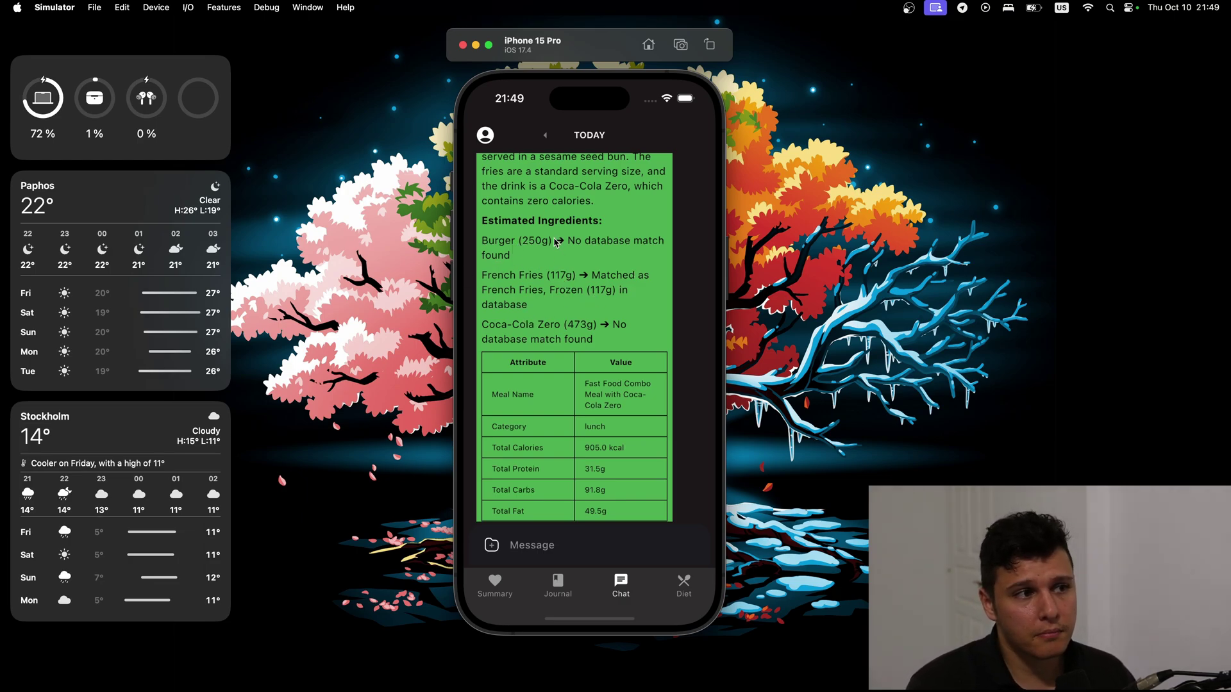
scroll(555, 242, down, 3)
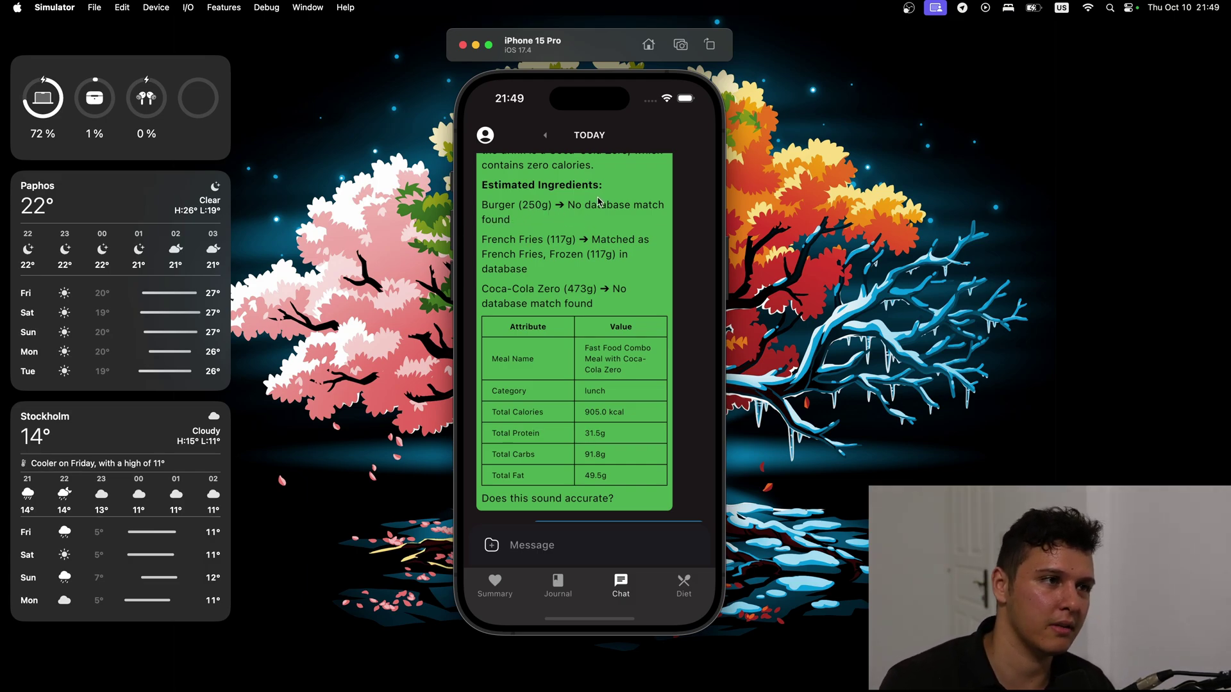
scroll(569, 206, down, 1)
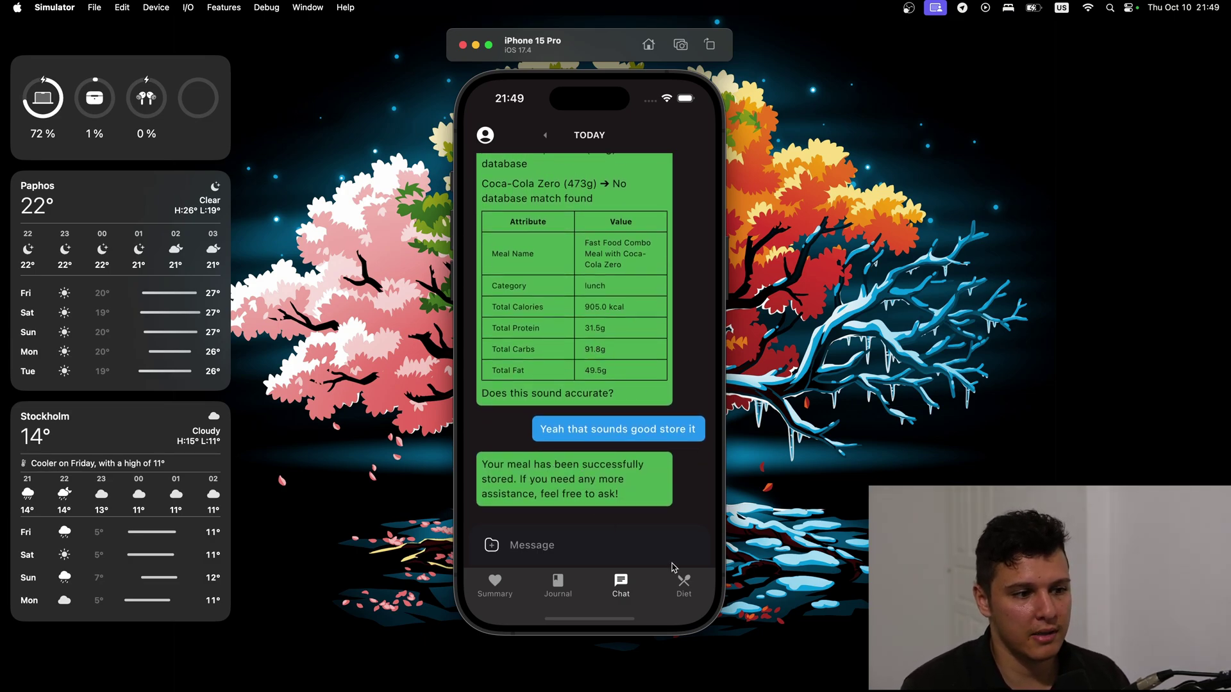
click(684, 584)
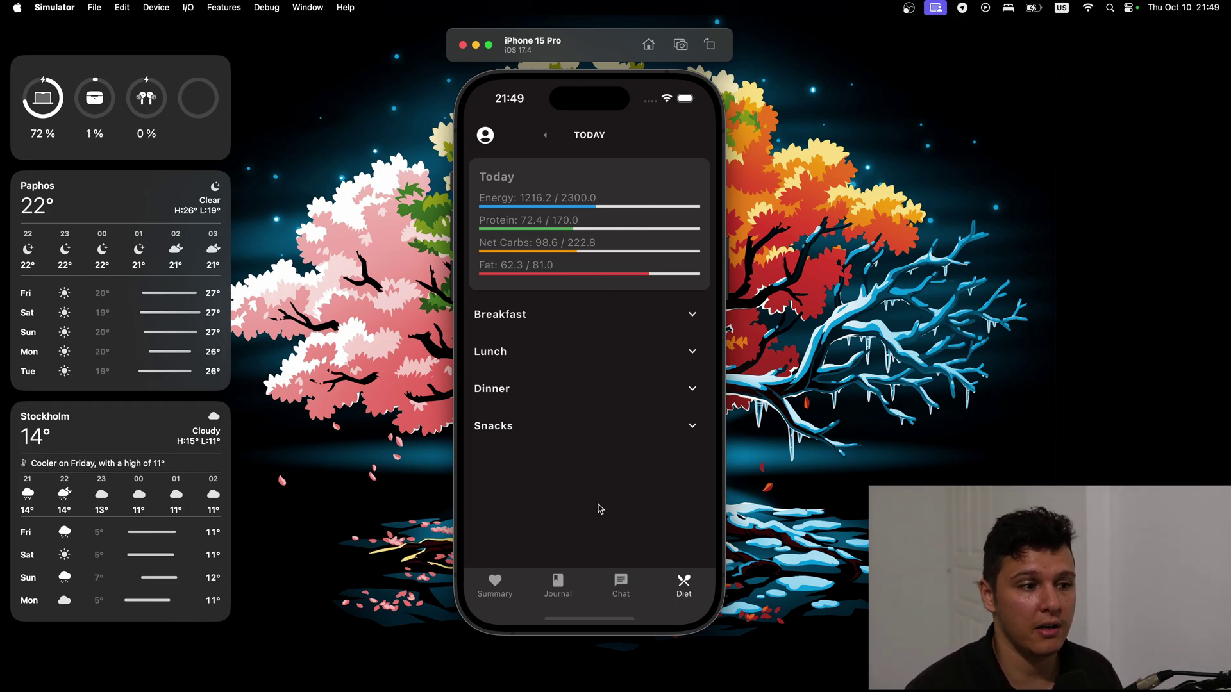
Look over the sleep, recovery and strain rings and the heart rate and HRV cards in today's summary overview
click(495, 583)
scroll(593, 383, down, 5)
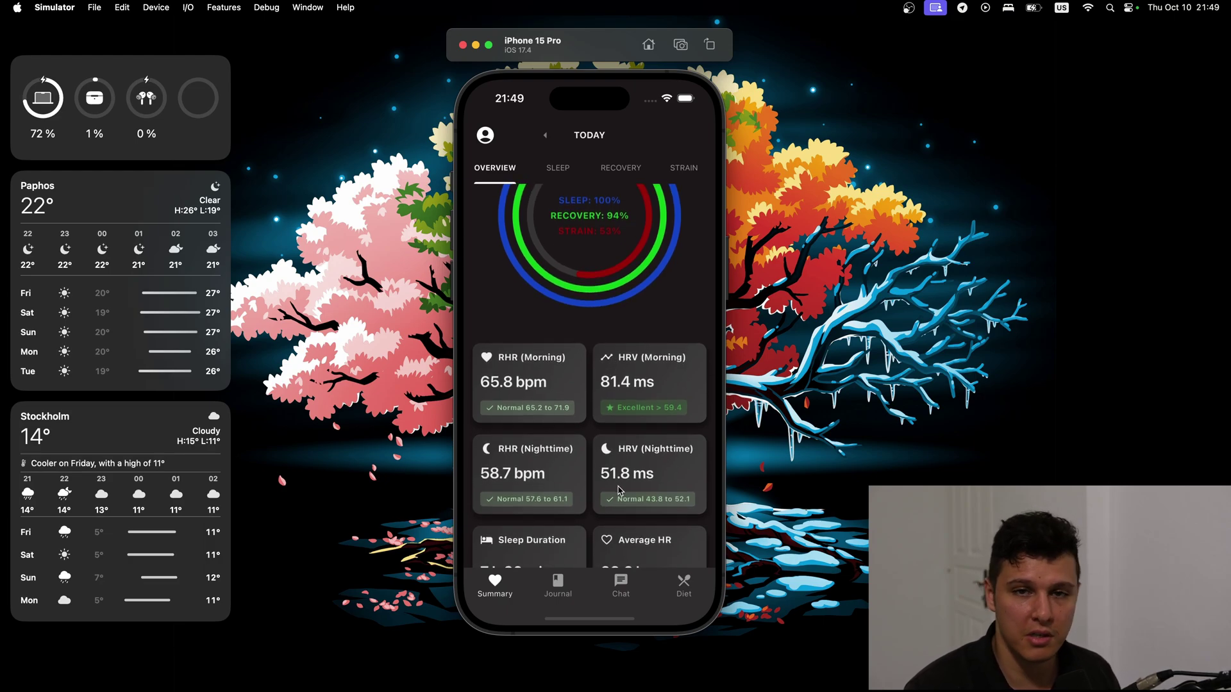
scroll(595, 416, up, 2)
scroll(584, 359, up, 3)
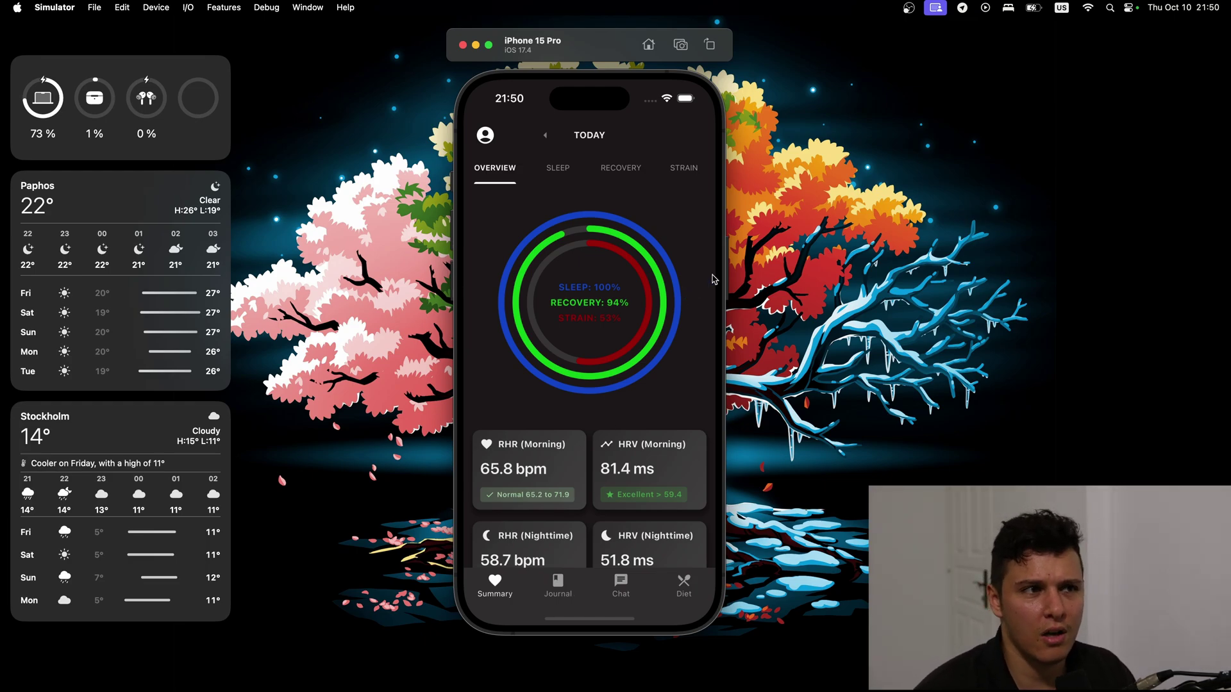
Open the recovery details and examine the Weekly Nighttime RHR and Weekly Nighttime HRV charts, focusing on the HRV change around July
click(636, 169)
drag(606, 413, 639, 5)
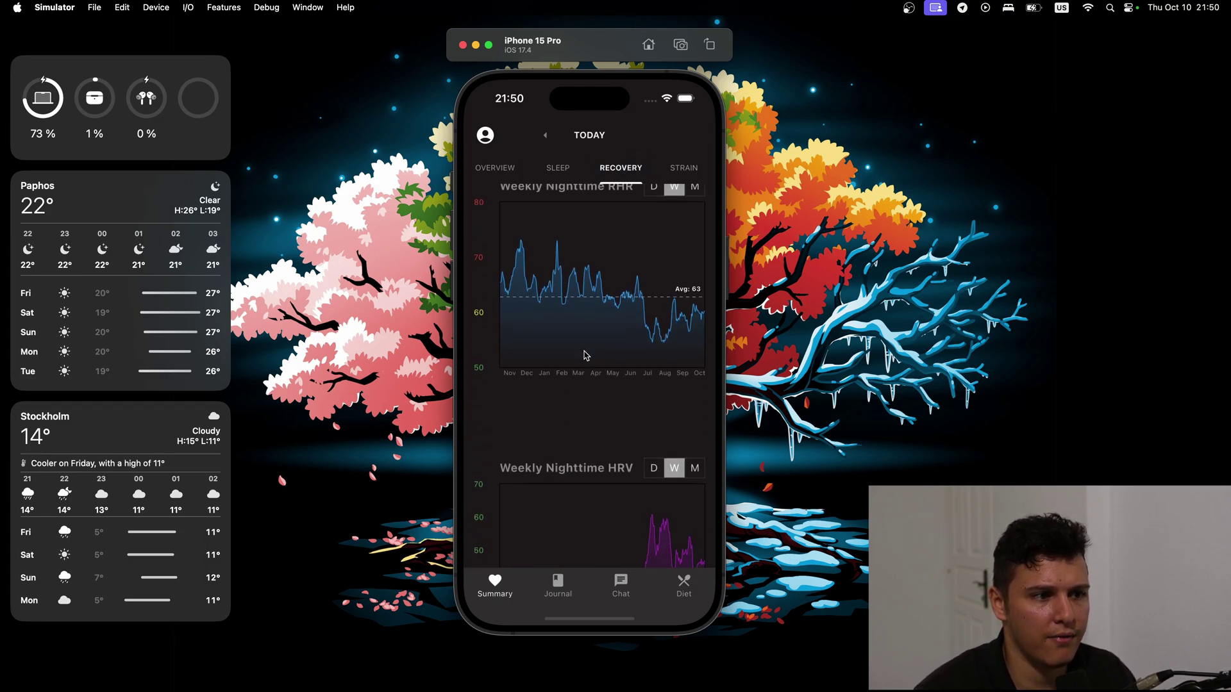
drag(582, 351, 593, 277)
mouse_move(541, 494)
mouse_down()
mouse_move(502, 487)
mouse_move(654, 491)
mouse_up()
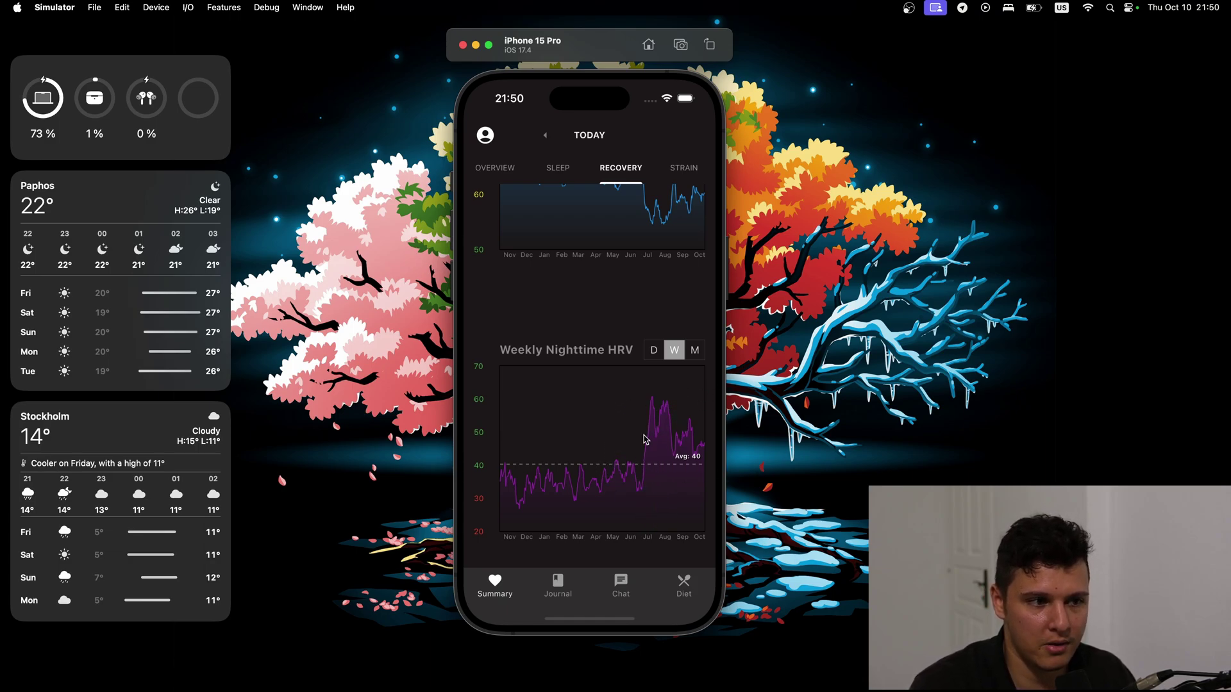
mouse_move(643, 434)
mouse_down()
mouse_move(660, 442)
mouse_move(644, 452)
mouse_up()
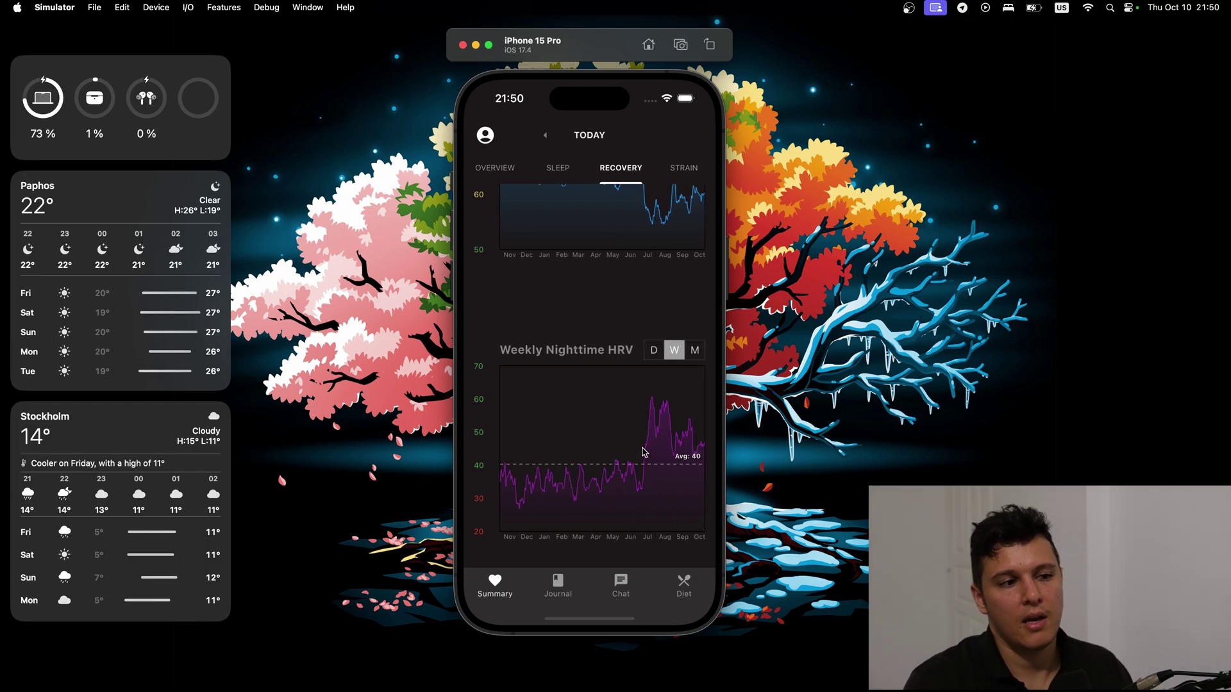
click(654, 410)
drag(654, 410, 645, 459)
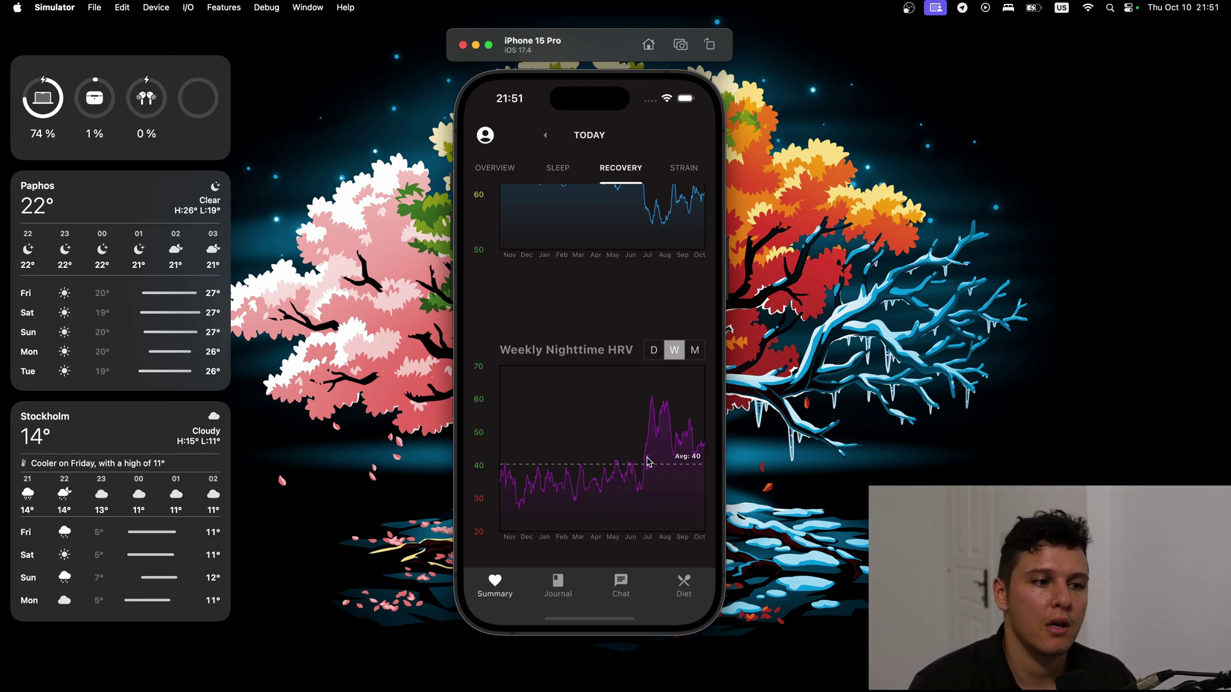
View today's journal of supplements and habits, and return to the recovery summary's Weekly Nighttime HRV chart around July
click(557, 584)
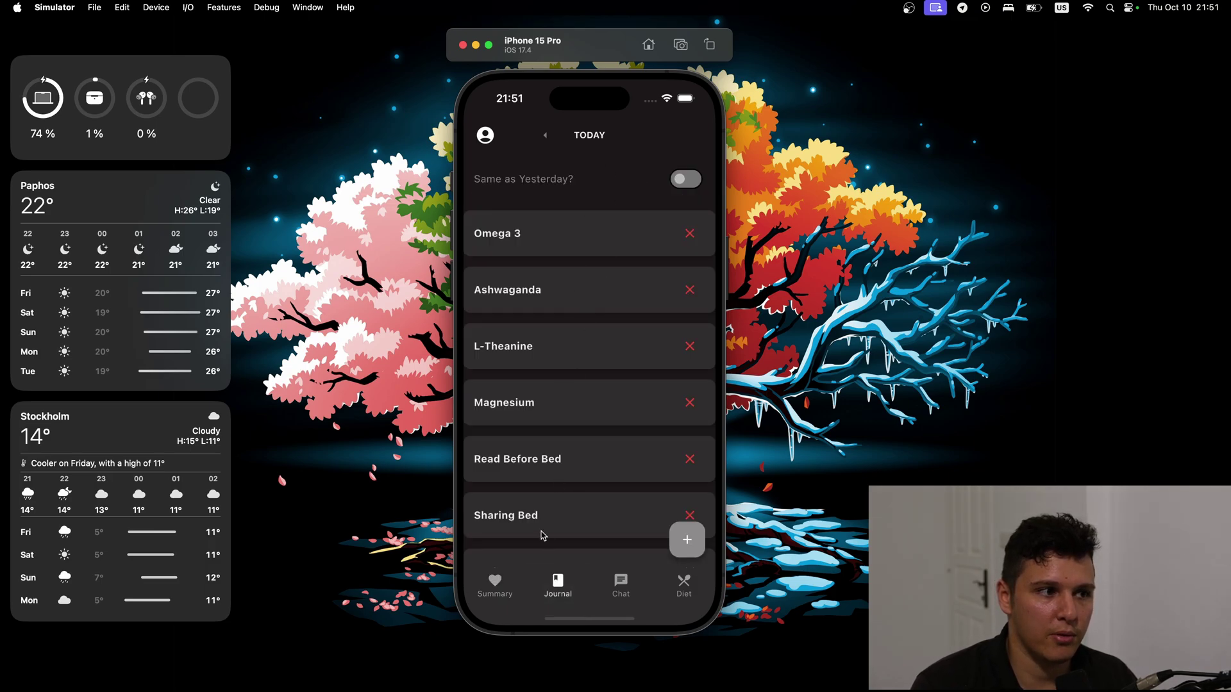
click(494, 582)
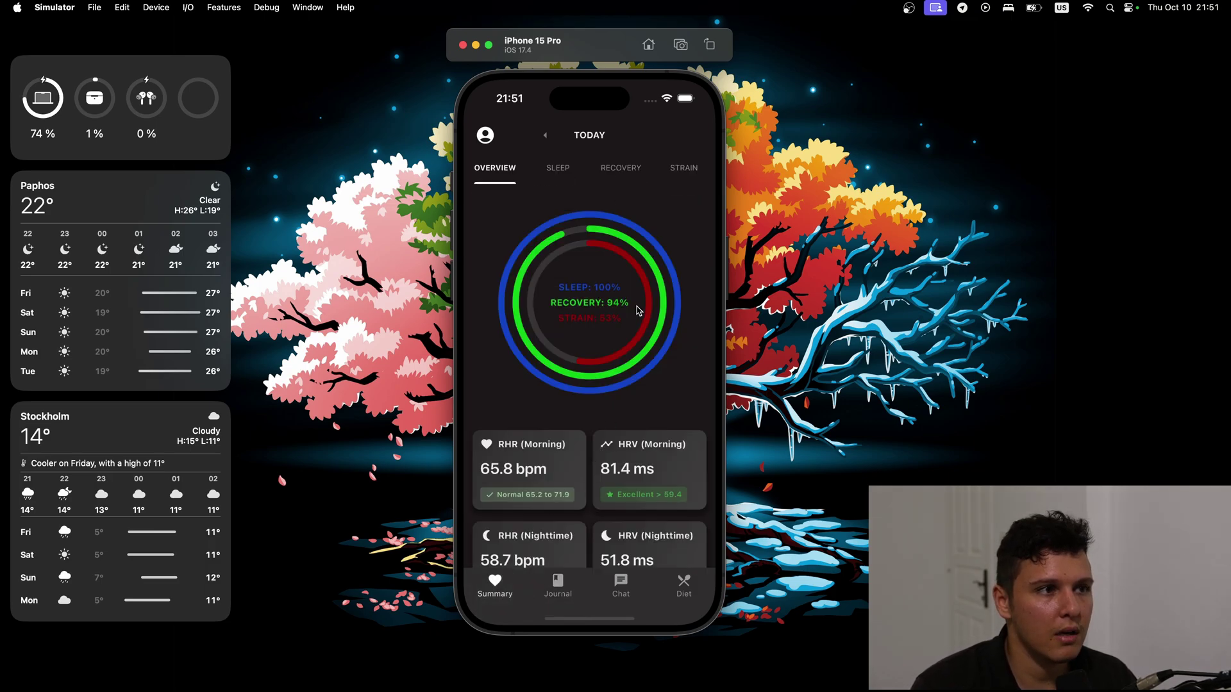
drag(596, 346, 410, 349)
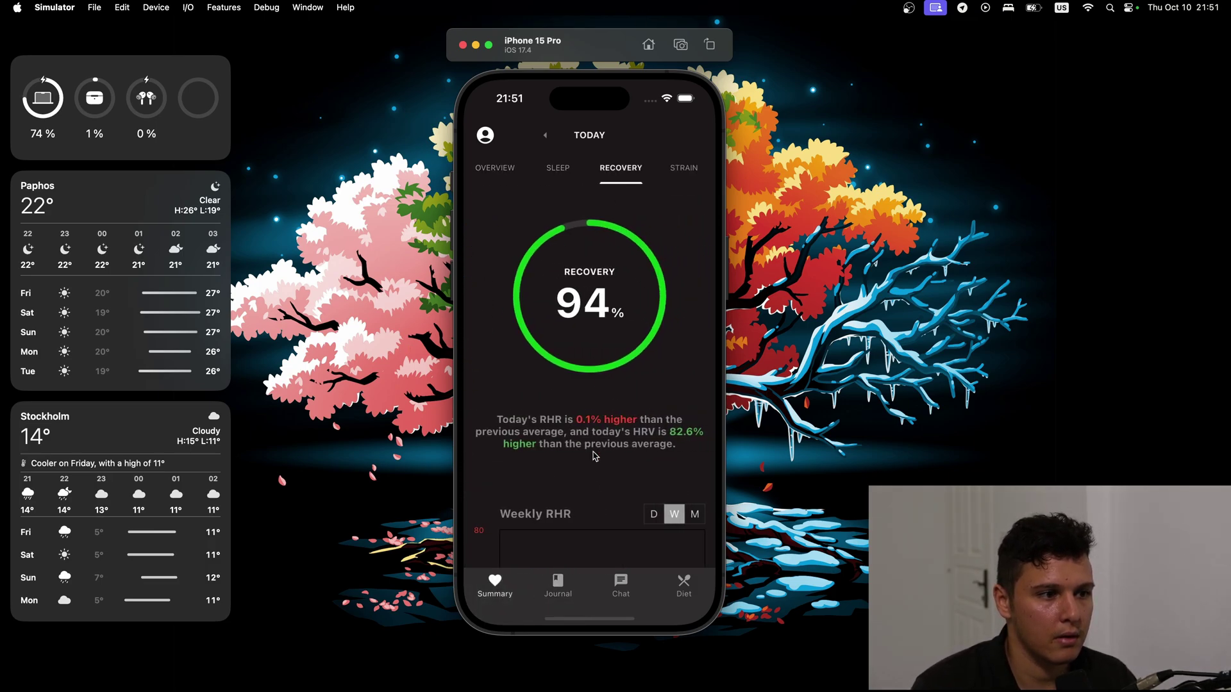
drag(596, 457, 585, 187)
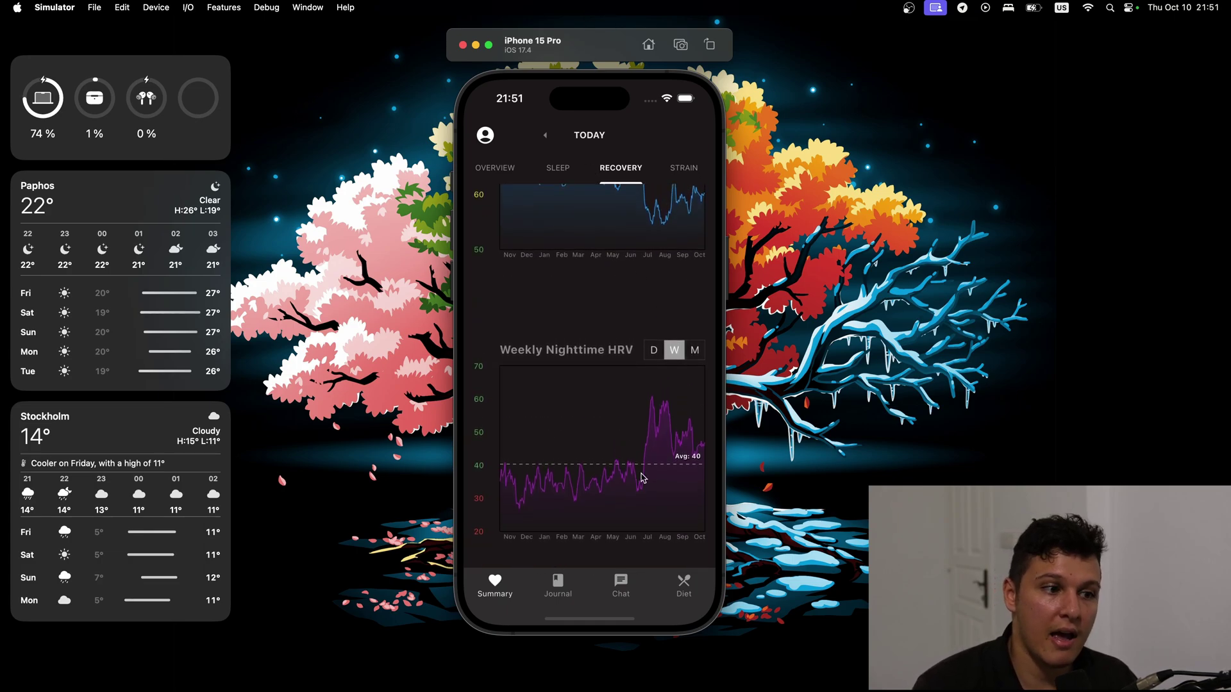
drag(642, 478, 646, 478)
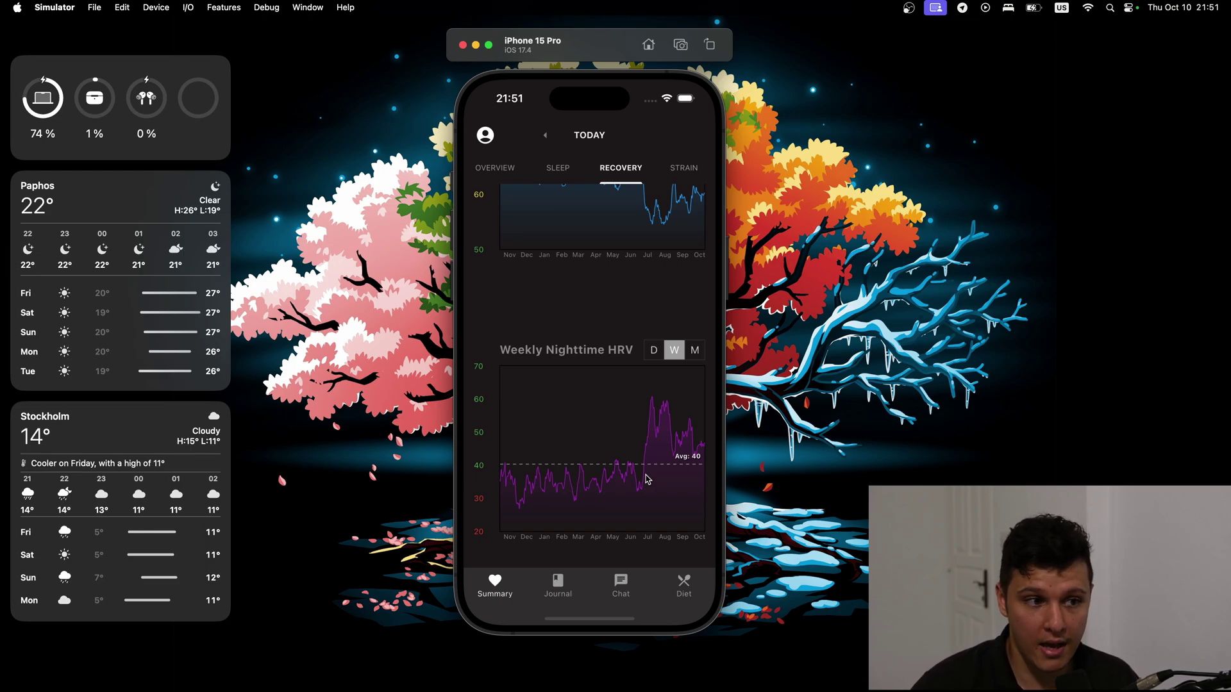
drag(647, 480, 653, 482)
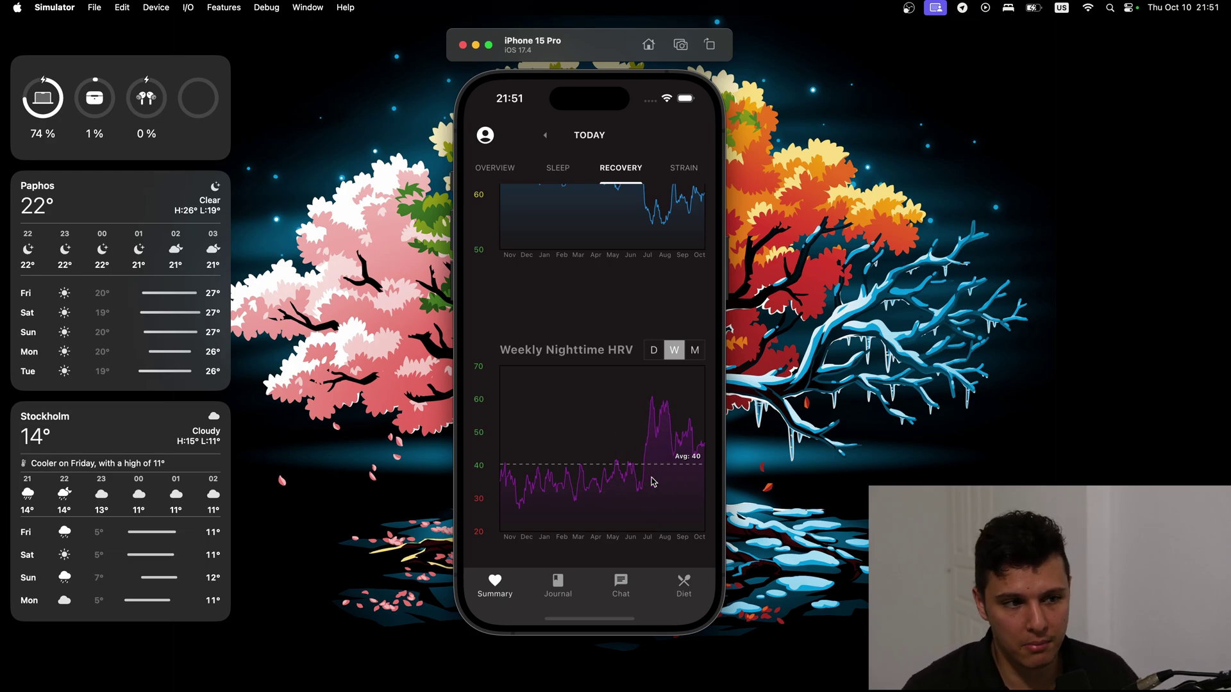